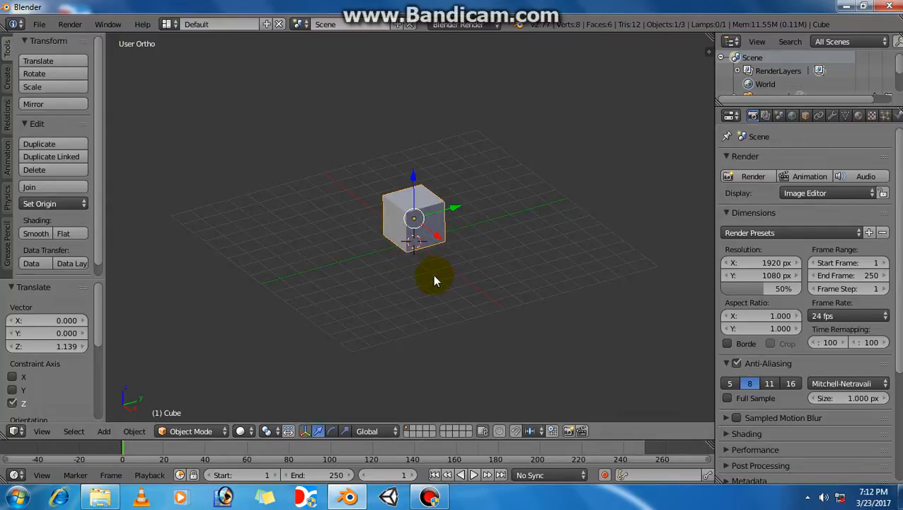
Examine the cube from several angles and distances in the 3D view
{"action": "scroll", "coordinate": [443, 286], "scroll_direction": "up", "scroll_amount": 8}
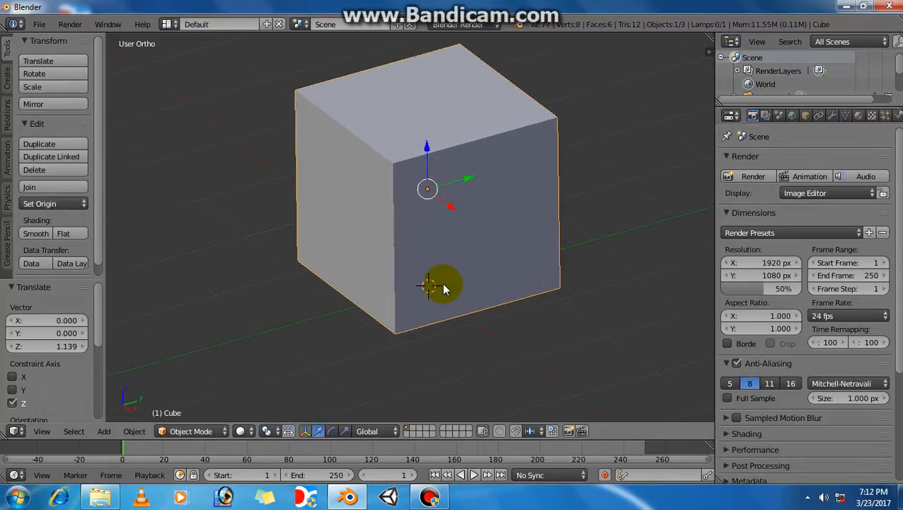
{"action": "scroll", "coordinate": [433, 266], "scroll_direction": "down", "scroll_amount": 3}
{"action": "scroll", "coordinate": [413, 281], "scroll_direction": "down", "scroll_amount": 2}
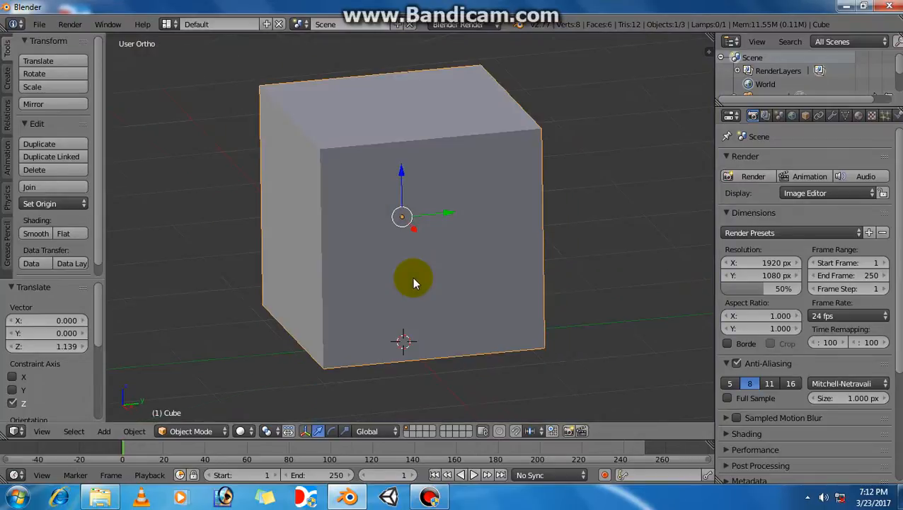
{"action": "scroll", "coordinate": [412, 277], "scroll_direction": "up", "scroll_amount": 6}
{"action": "scroll", "coordinate": [407, 270], "scroll_direction": "down", "scroll_amount": 6}
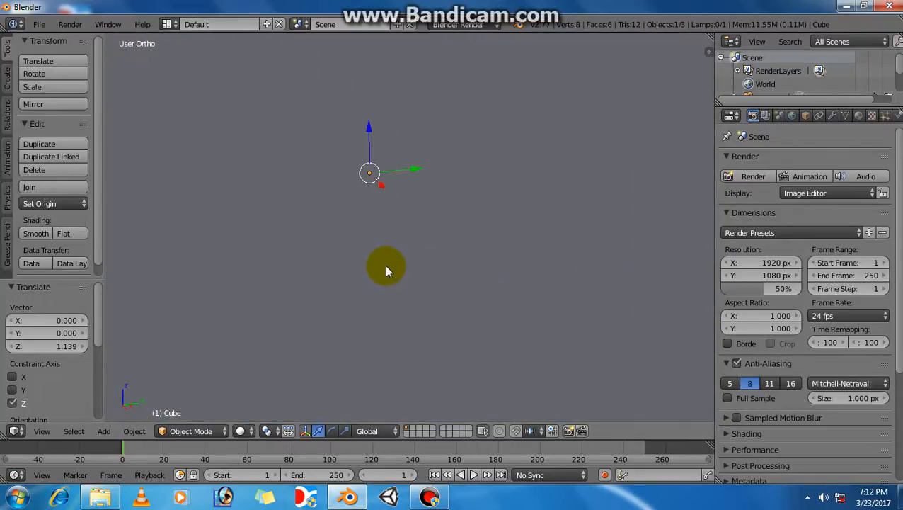
{"action": "middle_click_drag", "start_coordinate": [385, 265], "coordinate": [485, 261]}
{"action": "scroll", "coordinate": [313, 253], "scroll_direction": "up", "scroll_amount": 3}
{"action": "scroll", "coordinate": [421, 252], "scroll_direction": "down", "scroll_amount": 10}
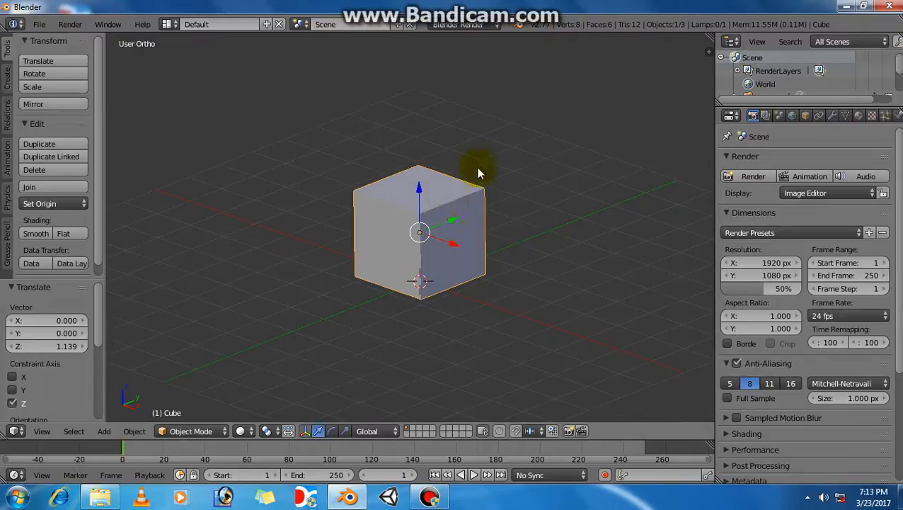
{"action": "middle_click_drag", "start_coordinate": [429, 295], "coordinate": [435, 345]}
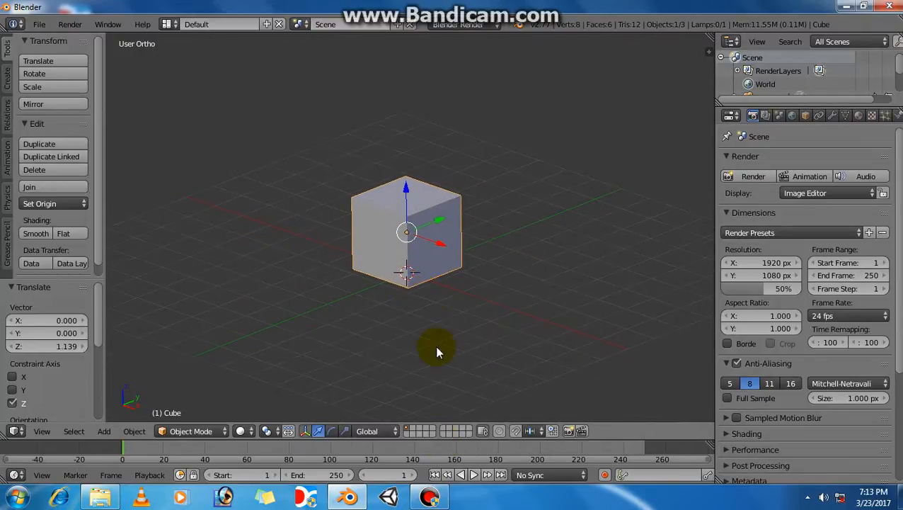
{"action": "left_click", "coordinate": [429, 498]}
{"action": "left_click", "coordinate": [434, 498]}
{"action": "middle_click_drag", "start_coordinate": [468, 281], "coordinate": [427, 291], "text": "shift"}
{"action": "scroll", "coordinate": [408, 283], "scroll_direction": "down", "scroll_amount": 1}
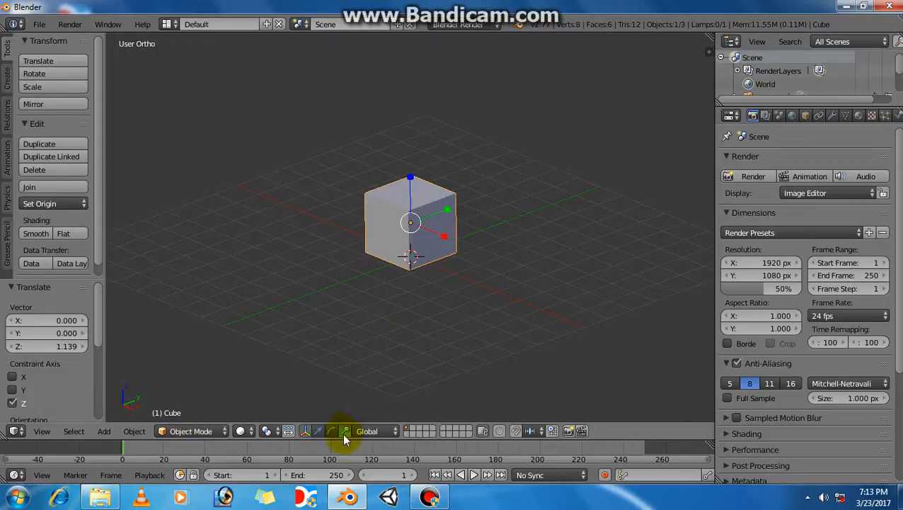
Start the Screencast Keys display in the 3D view and hide the viewport properties
{"action": "key", "text": "n"}
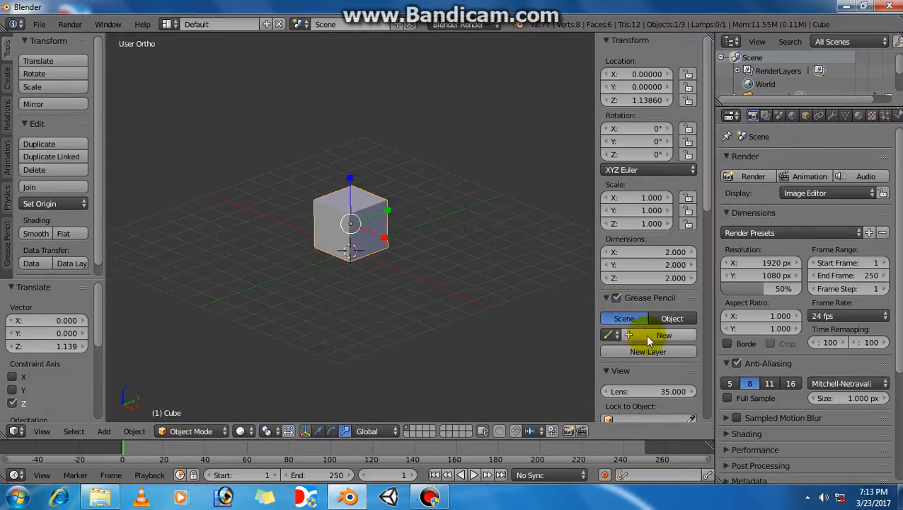
{"action": "scroll", "coordinate": [651, 309], "scroll_direction": "down", "scroll_amount": 8}
{"action": "scroll", "coordinate": [650, 309], "scroll_direction": "down", "scroll_amount": 7}
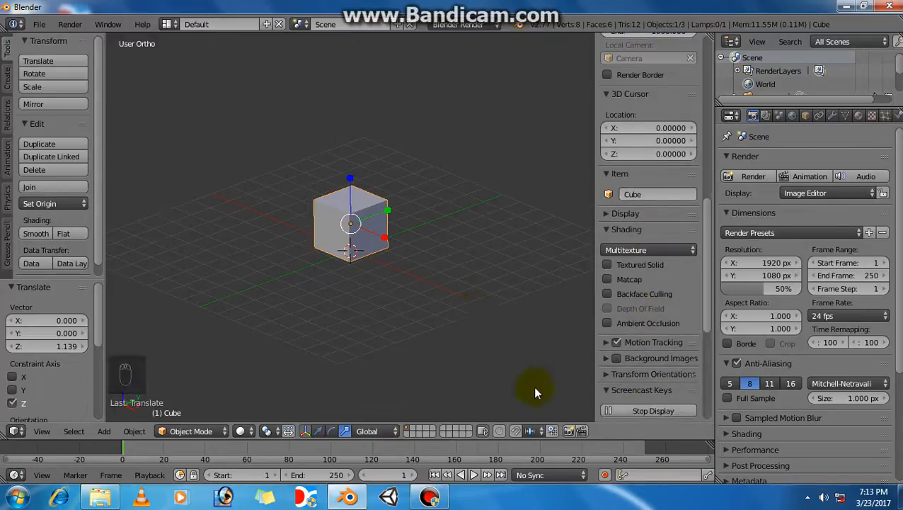
{"action": "key", "text": "n"}
Stretch the cube to about 4.17 times its size along the Y axis and switch it to Edit Mode
{"action": "left_click", "coordinate": [464, 299]}
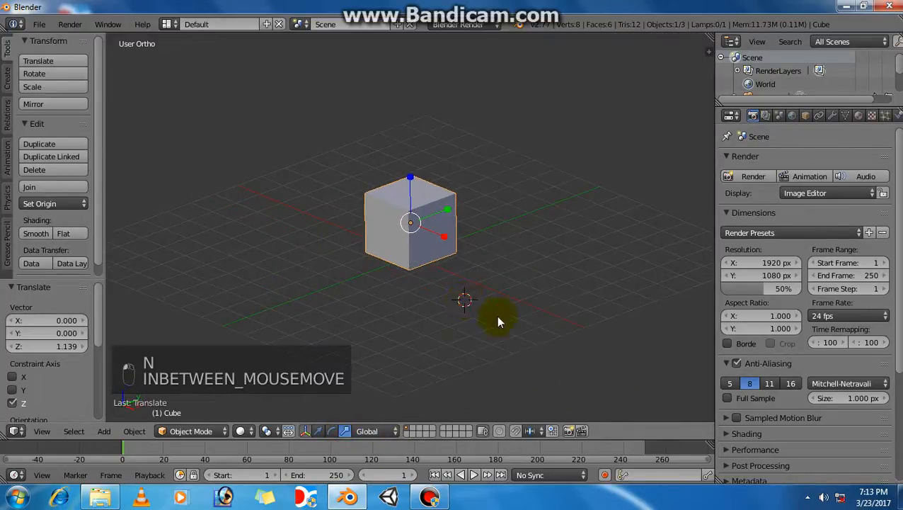
{"action": "left_click_drag", "start_coordinate": [448, 212], "coordinate": [545, 233]}
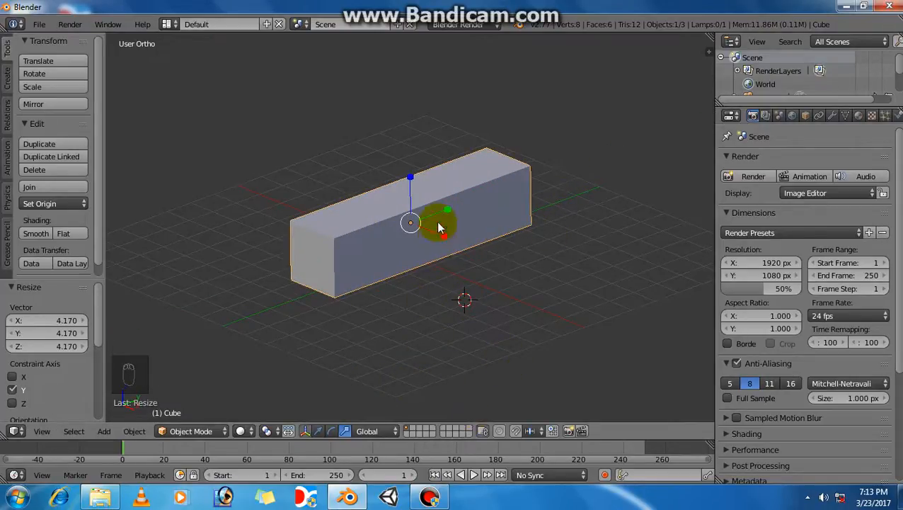
{"action": "left_click", "coordinate": [192, 430]}
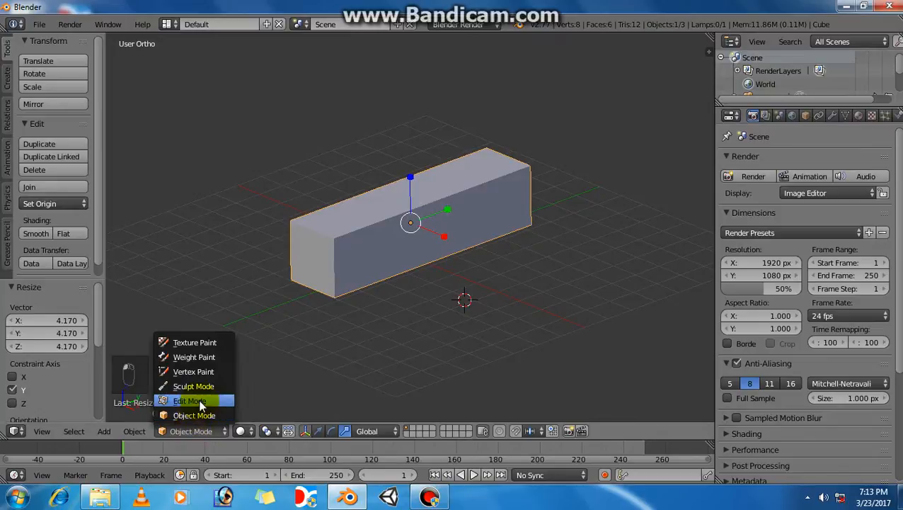
{"action": "left_click", "coordinate": [444, 226]}
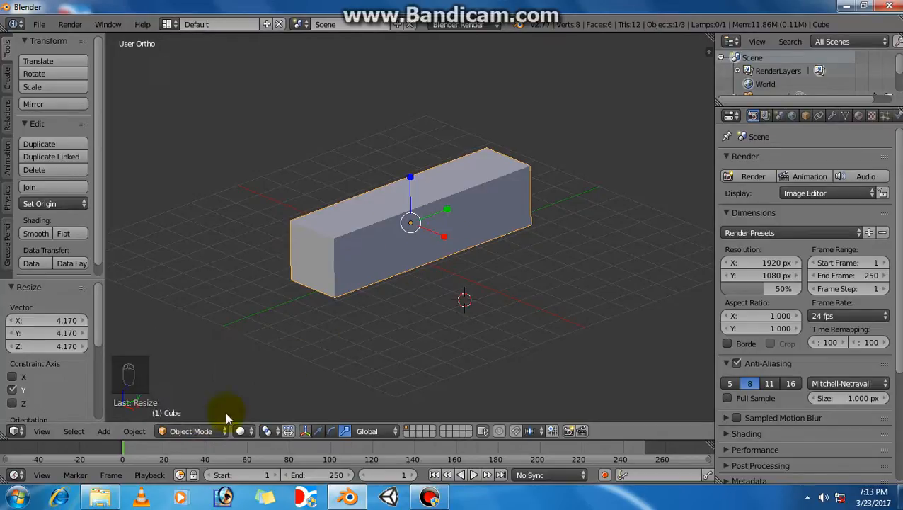
{"action": "left_click", "coordinate": [197, 431]}
{"action": "left_click", "coordinate": [204, 400]}
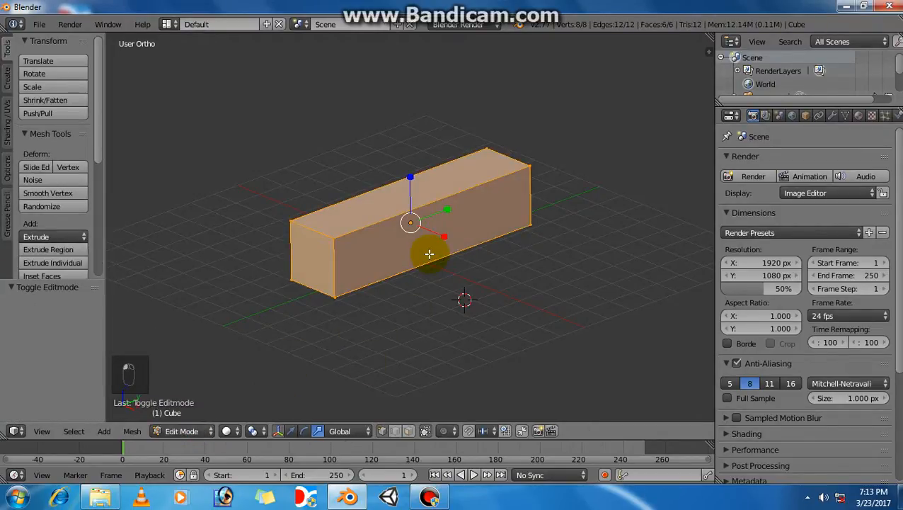
Switch the mesh selection mode to Face and select the long front side face of the box
{"action": "left_click", "coordinate": [193, 426]}
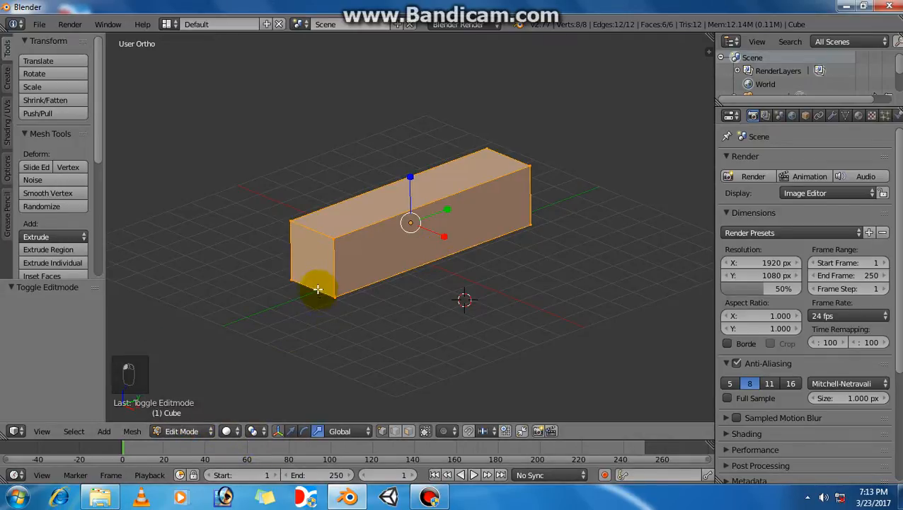
{"action": "key", "text": "ctrl+Tab"}
{"action": "key", "text": "ctrl+Tab"}
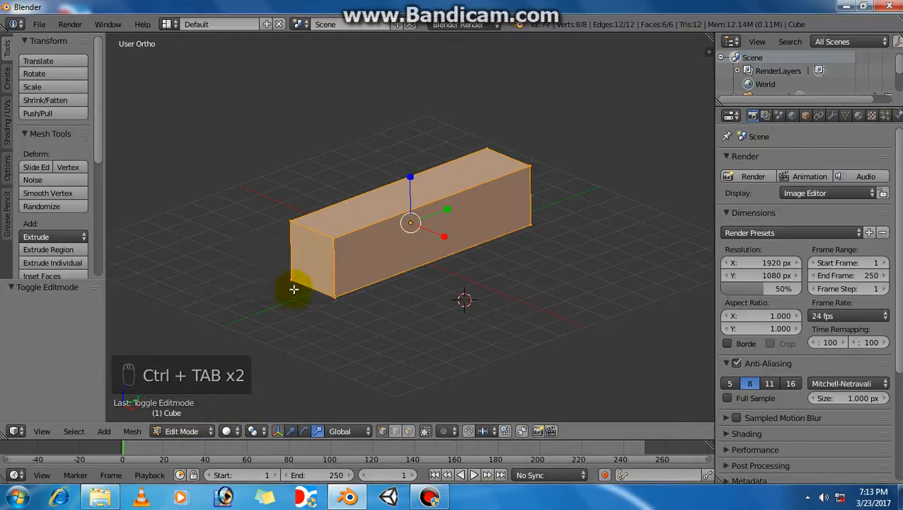
{"action": "key", "text": "ctrl+Tab"}
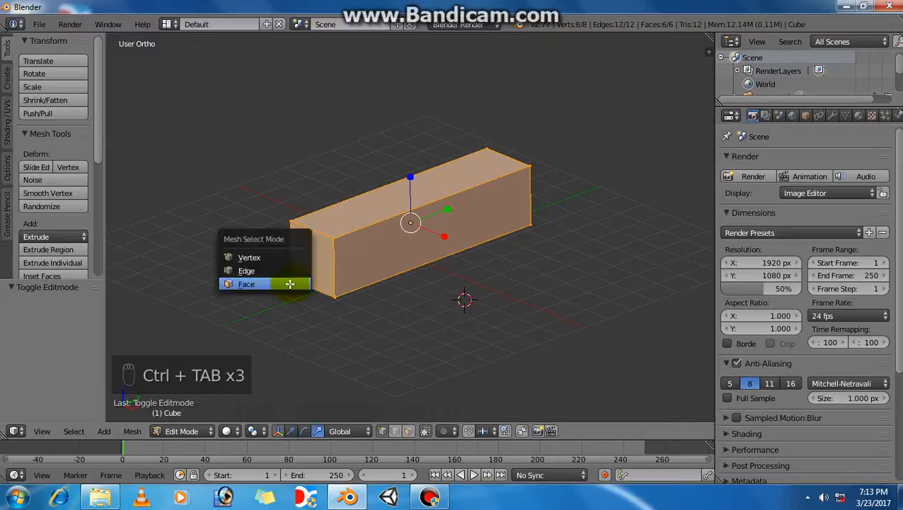
{"action": "left_click", "coordinate": [289, 284]}
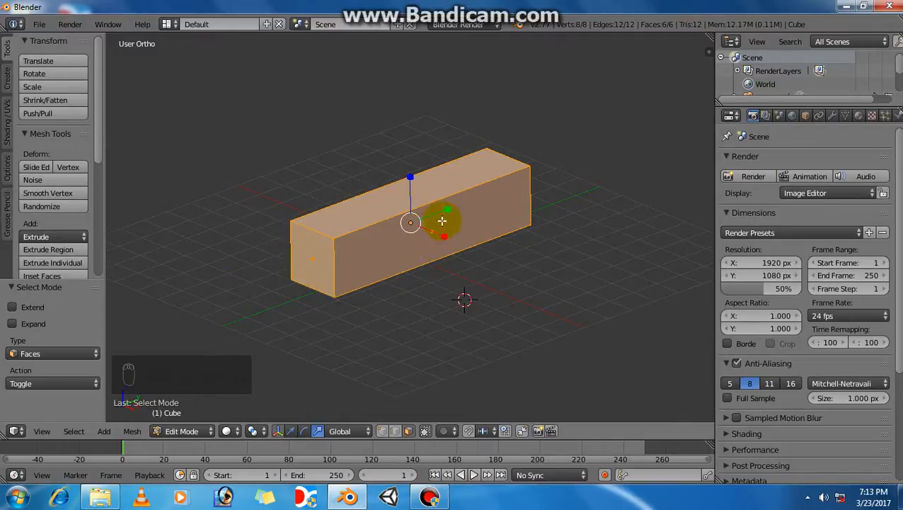
{"action": "right_click", "coordinate": [506, 190]}
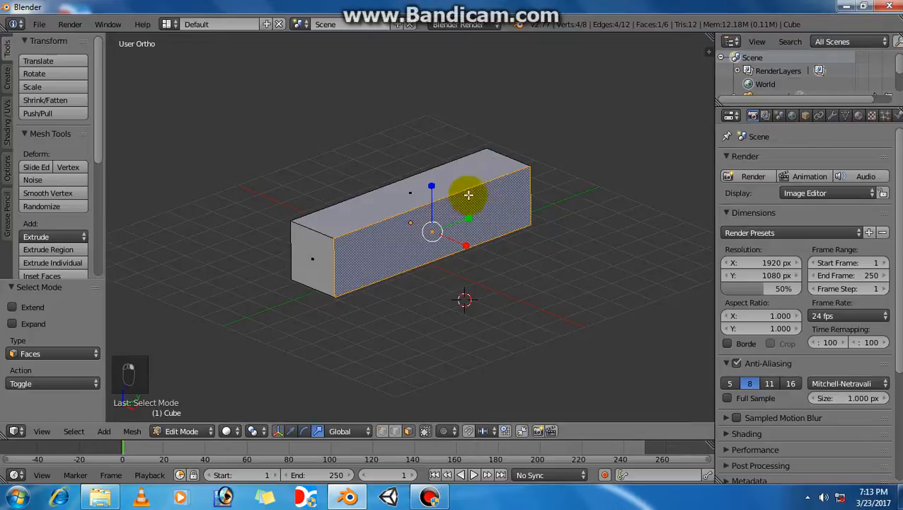
Add a single loop cut across the box and slide it to about three quarters of the length, near the far end
{"action": "middle_click_drag", "start_coordinate": [460, 228], "coordinate": [403, 251]}
{"action": "scroll", "coordinate": [43, 215], "scroll_direction": "down", "scroll_amount": 5}
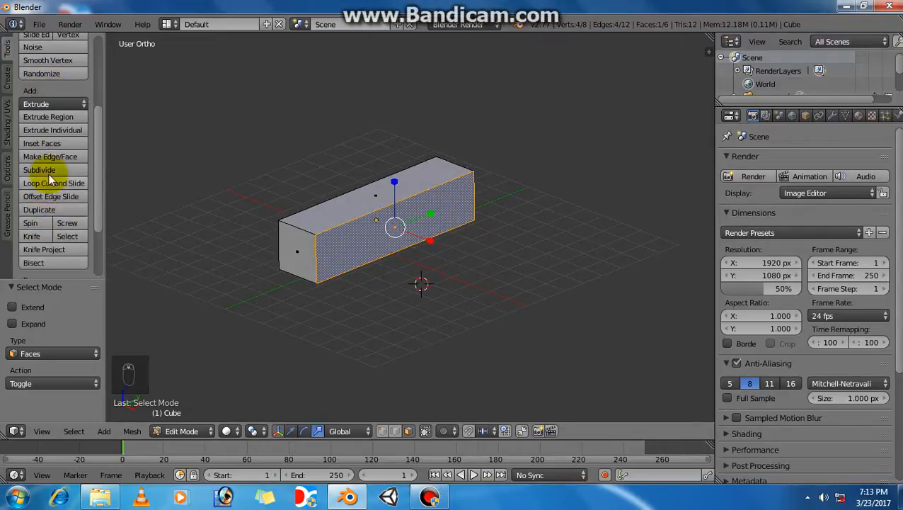
{"action": "left_click", "coordinate": [51, 187]}
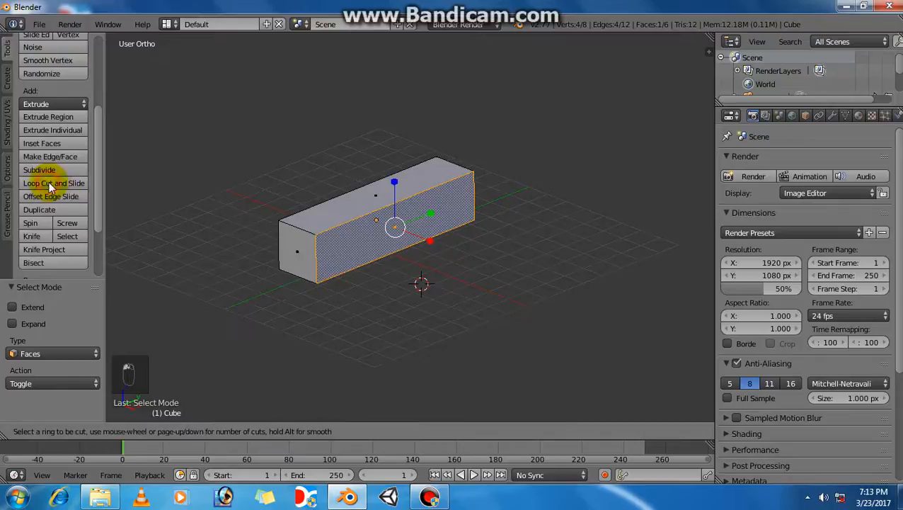
{"action": "left_click", "coordinate": [435, 196]}
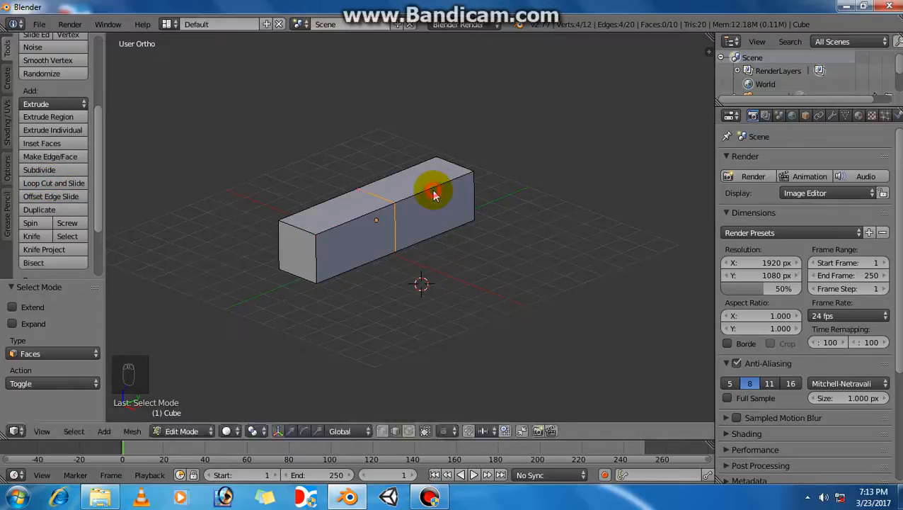
{"action": "left_click", "coordinate": [473, 184]}
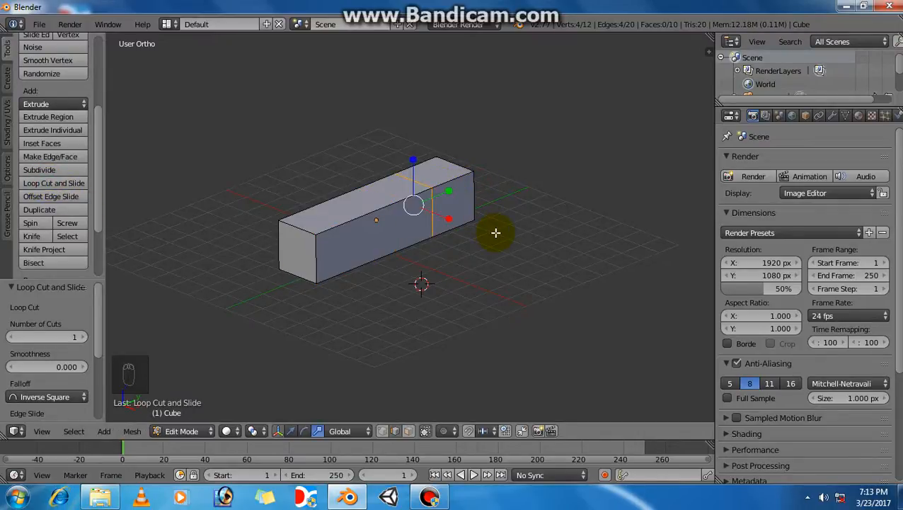
In face selection mode, extrude the short side face beyond the loop cut outward by about 4.05 to form an L shape
{"action": "key", "text": "ctrl+Tab"}
{"action": "left_click", "coordinate": [458, 231]}
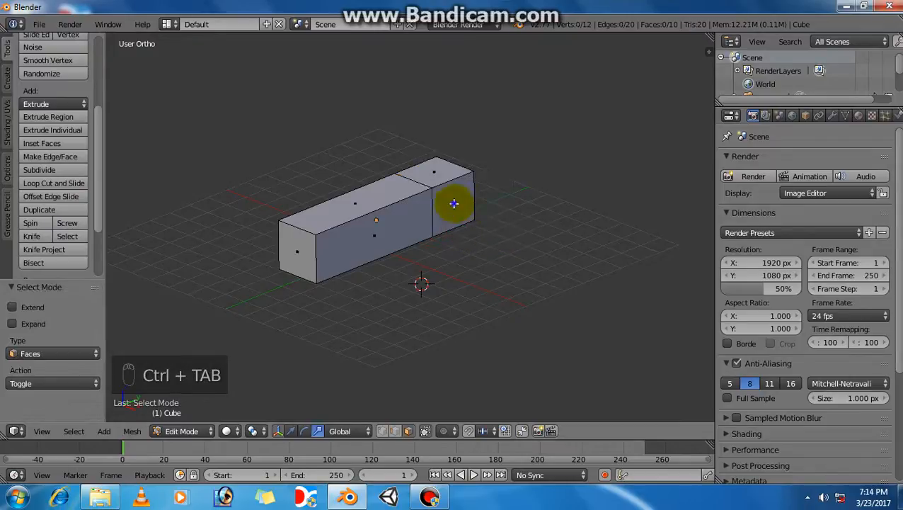
{"action": "right_click", "coordinate": [453, 204]}
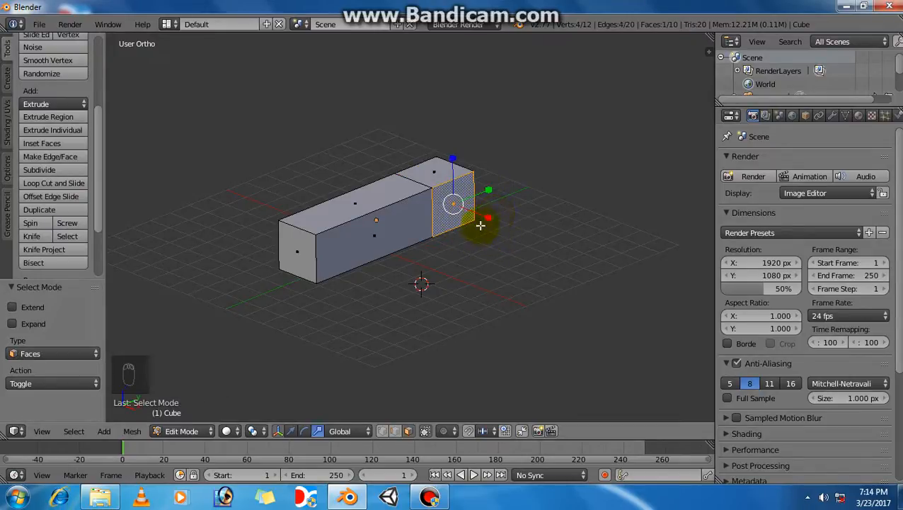
{"action": "key", "text": "e"}
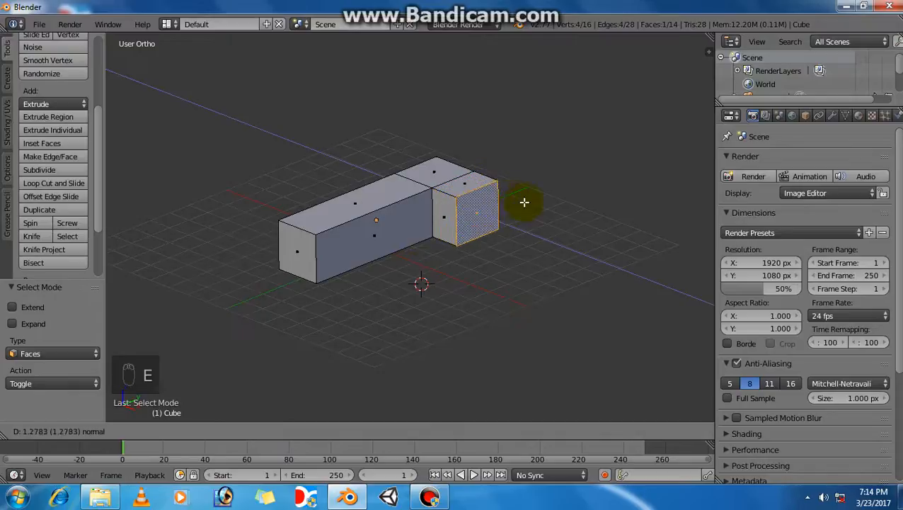
{"action": "left_click", "coordinate": [563, 214]}
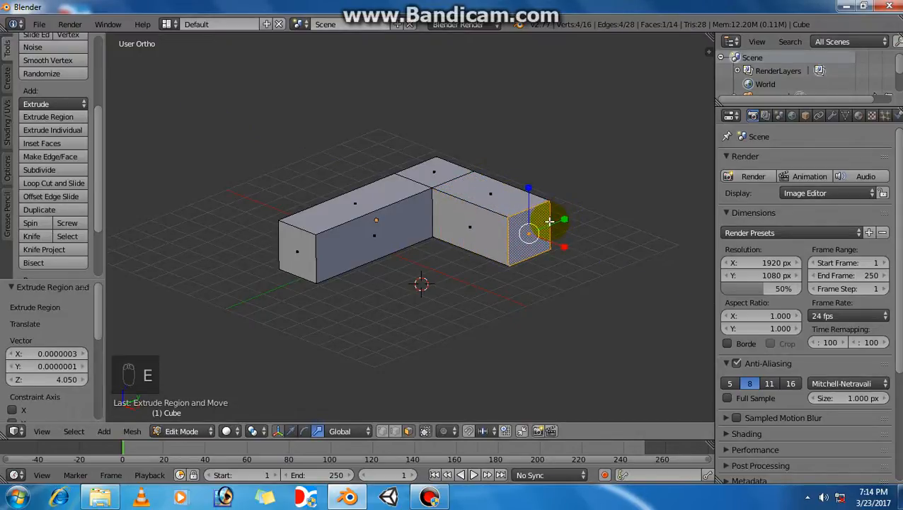
Look through the scene camera and enlarge its frame around the L-shaped model
{"action": "scroll", "coordinate": [403, 271], "scroll_direction": "down", "scroll_amount": 2}
{"action": "scroll", "coordinate": [401, 275], "scroll_direction": "up", "scroll_amount": 1}
{"action": "scroll", "coordinate": [403, 275], "scroll_direction": "up", "scroll_amount": 2}
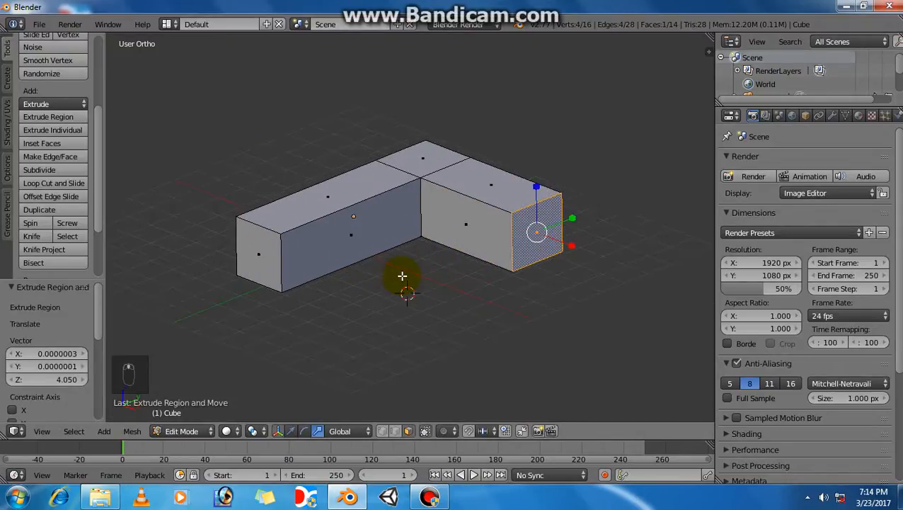
{"action": "scroll", "coordinate": [405, 266], "scroll_direction": "down", "scroll_amount": 2}
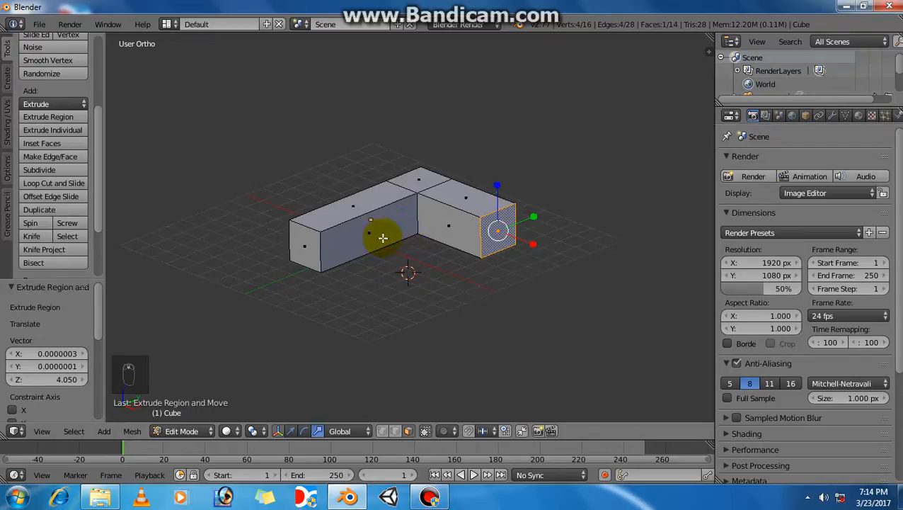
{"action": "middle_click_drag", "start_coordinate": [468, 276], "coordinate": [496, 272], "text": "shift"}
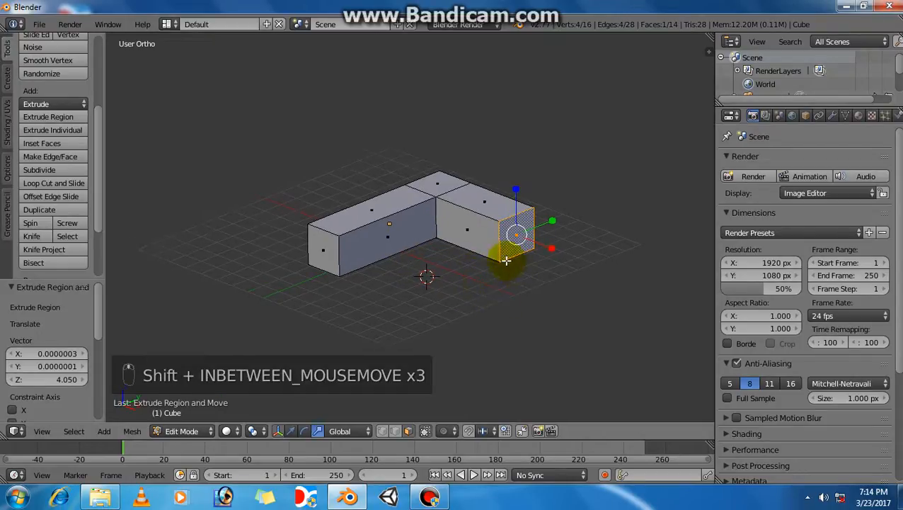
{"action": "left_click", "coordinate": [40, 430]}
{"action": "left_click", "coordinate": [75, 383]}
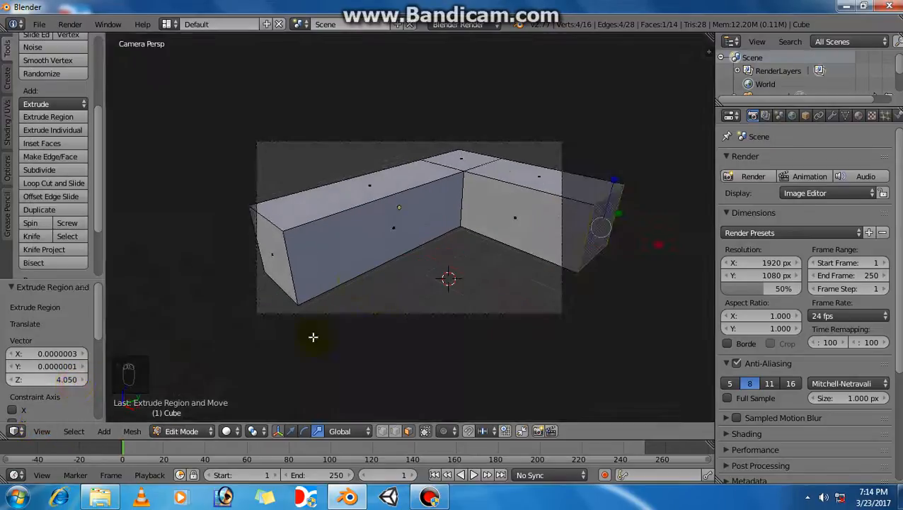
{"action": "key", "text": "KP_0"}
{"action": "key", "text": "KP_0"}
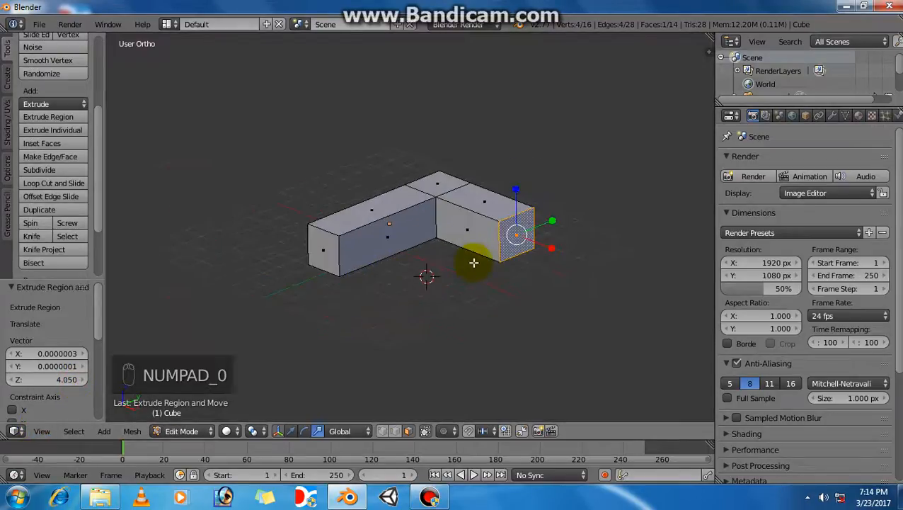
{"action": "scroll", "coordinate": [527, 237], "scroll_direction": "up", "scroll_amount": 4}
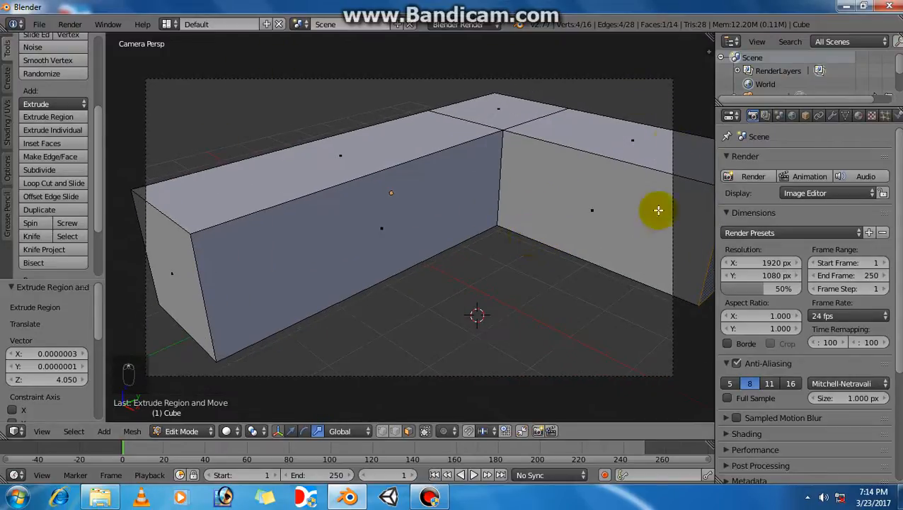
Enable Lock Camera to View in the 3D view's properties
{"action": "key", "text": "n"}
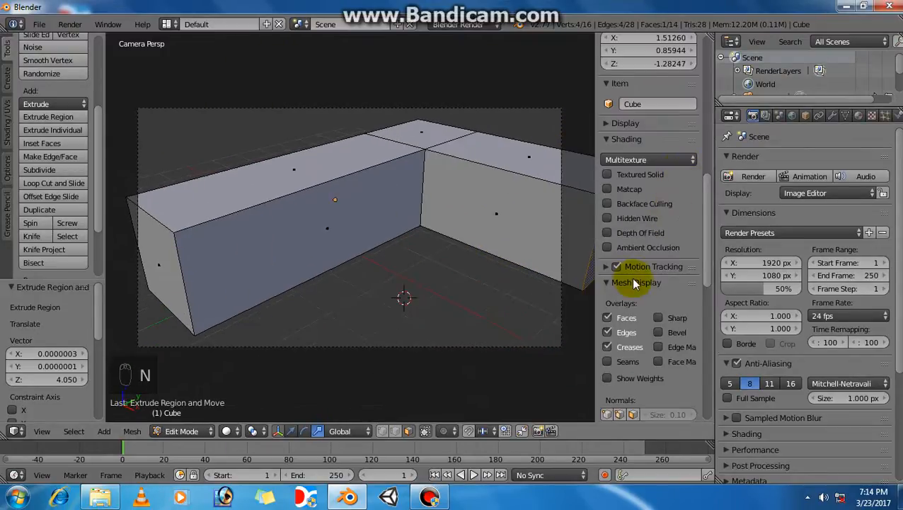
{"action": "left_click", "coordinate": [609, 257]}
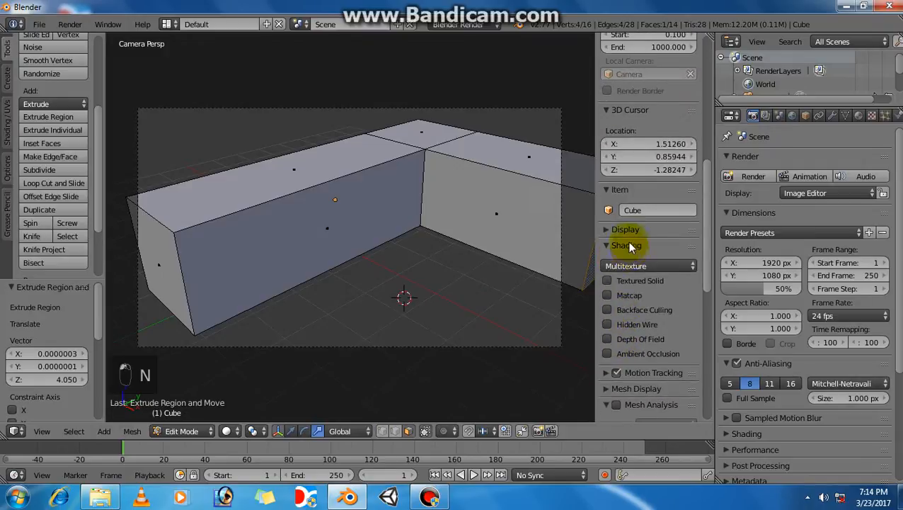
{"action": "left_click", "coordinate": [610, 245]}
{"action": "left_click", "coordinate": [609, 232]}
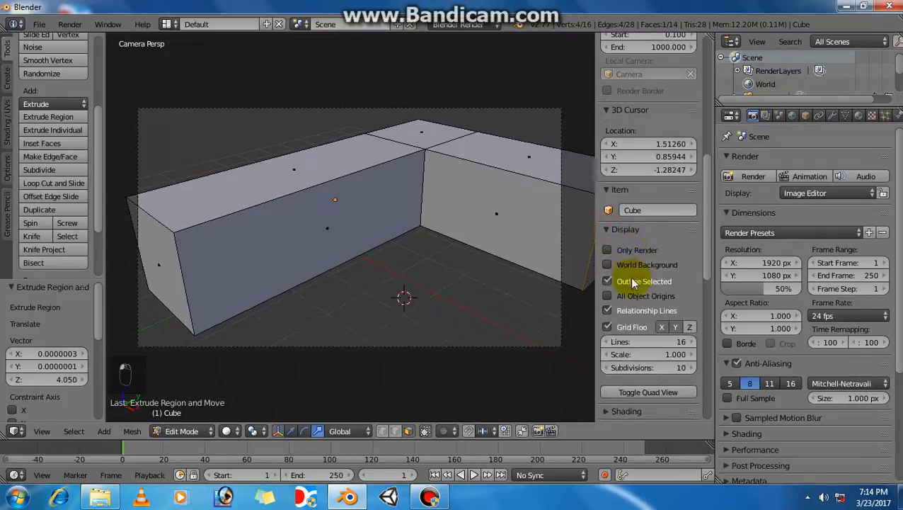
{"action": "scroll", "coordinate": [633, 283], "scroll_direction": "down", "scroll_amount": 2}
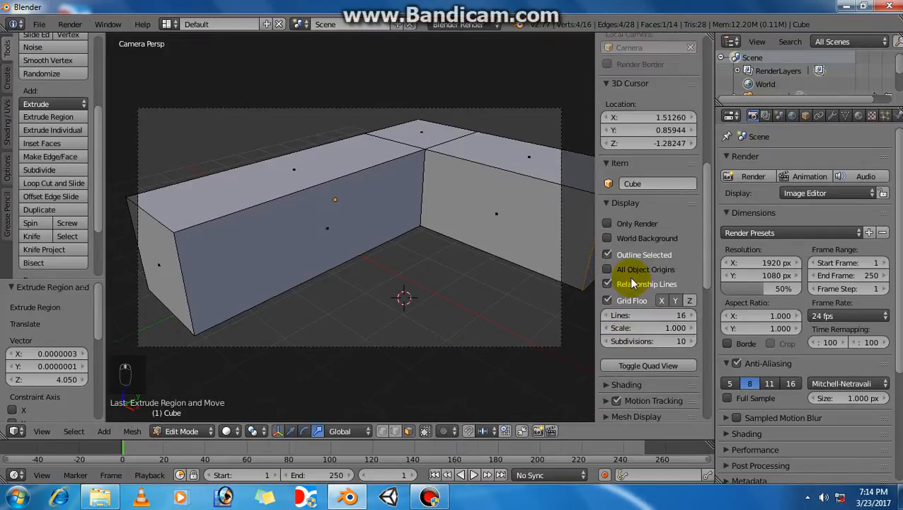
{"action": "scroll", "coordinate": [634, 282], "scroll_direction": "up", "scroll_amount": 4}
{"action": "scroll", "coordinate": [633, 282], "scroll_direction": "up", "scroll_amount": 4}
{"action": "scroll", "coordinate": [618, 158], "scroll_direction": "up", "scroll_amount": 5}
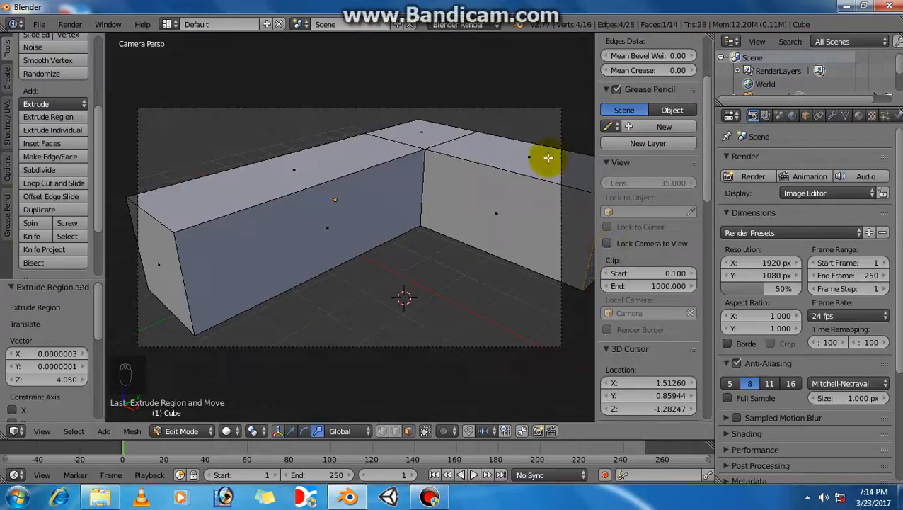
{"action": "left_click", "coordinate": [607, 244]}
{"action": "key", "text": "n"}
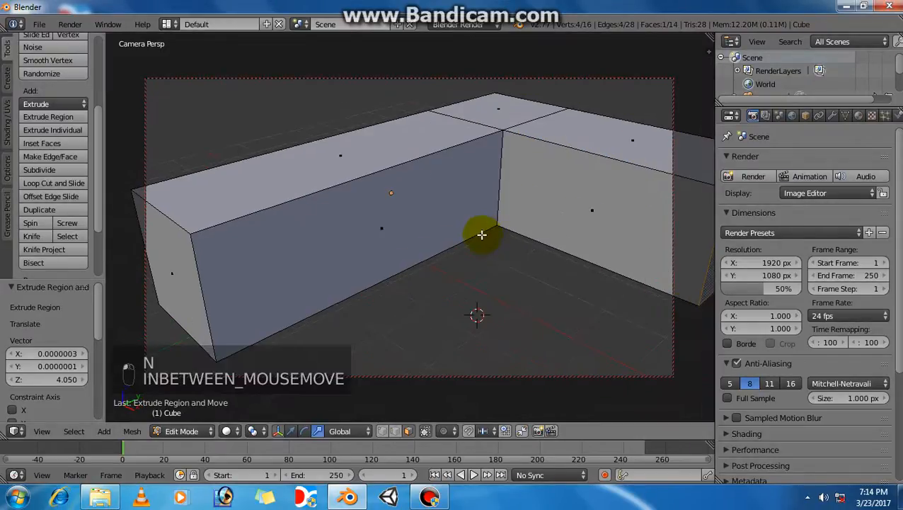
Reposition the locked camera so the whole L-shaped block fits inside the camera frame
{"action": "mouse_move", "coordinate": [484, 233]}
{"action": "middle_mouse_down"}
{"action": "mouse_move", "coordinate": [474, 216]}
{"action": "mouse_move", "coordinate": [410, 261]}
{"action": "mouse_move", "coordinate": [466, 246]}
{"action": "mouse_move", "coordinate": [435, 246]}
{"action": "mouse_move", "coordinate": [431, 297]}
{"action": "middle_mouse_up"}
{"action": "left_click", "coordinate": [431, 497]}
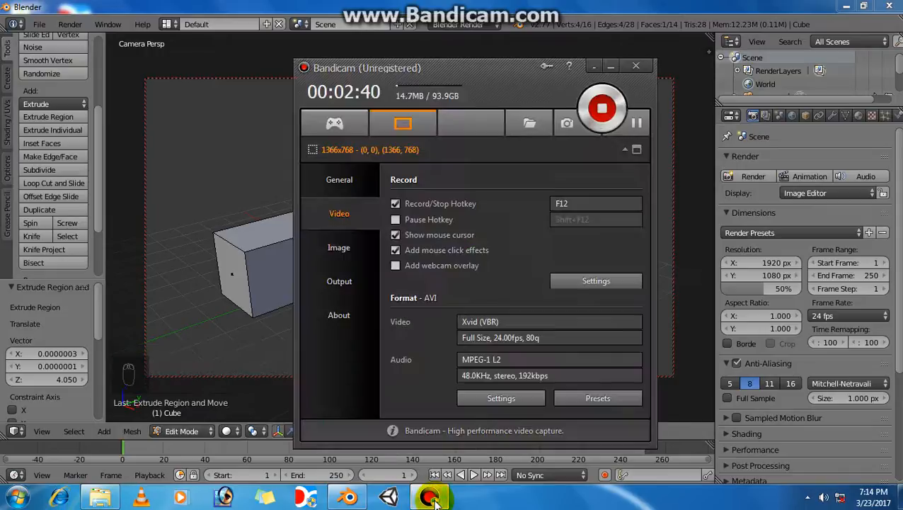
{"action": "left_click", "coordinate": [431, 498]}
{"action": "middle_click_drag", "start_coordinate": [445, 278], "coordinate": [464, 226], "text": "shift"}
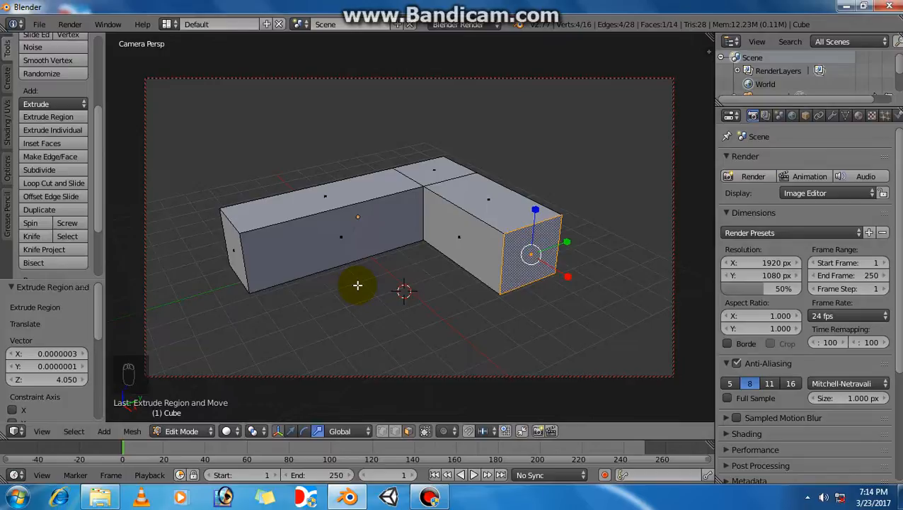
In walk navigation, move the camera toward the block's inner corner, sideways past its end face, and back until the whole L is in frame
{"action": "key", "text": "shift+f"}
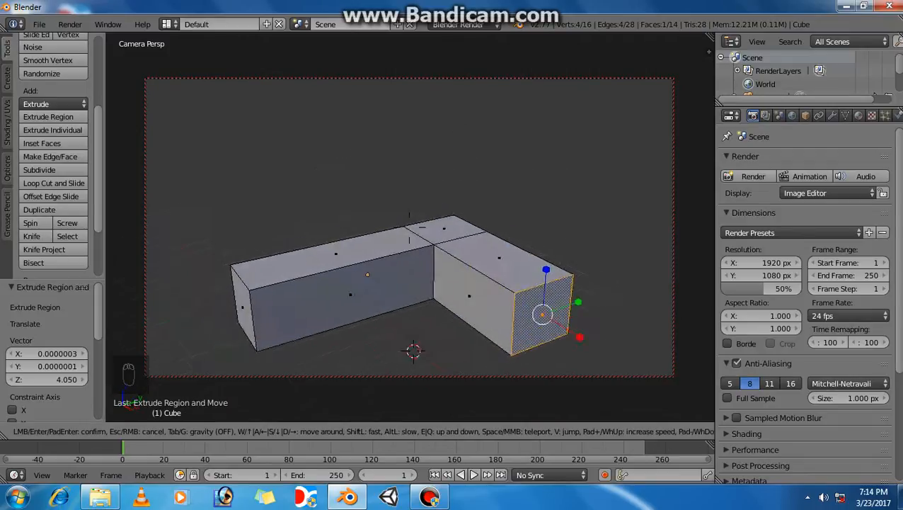
{"action": "key", "text": "w"}
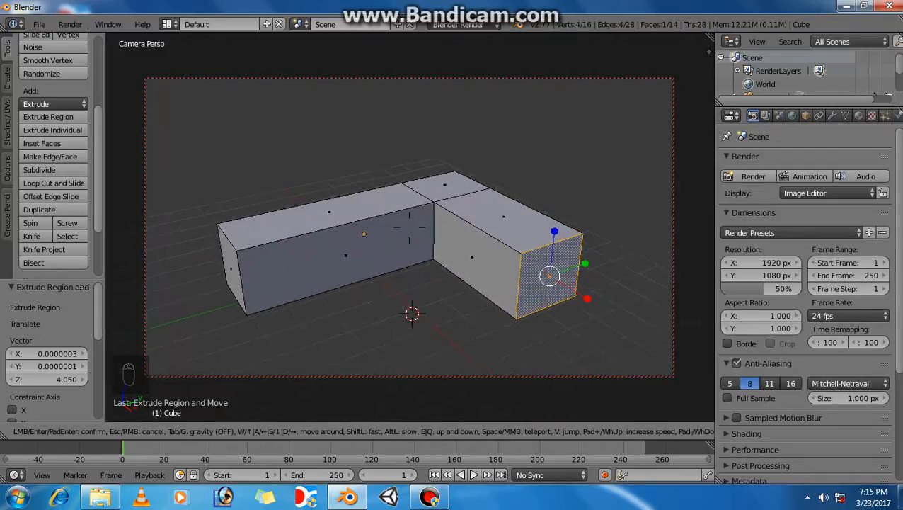
{"action": "key", "text": "w"}
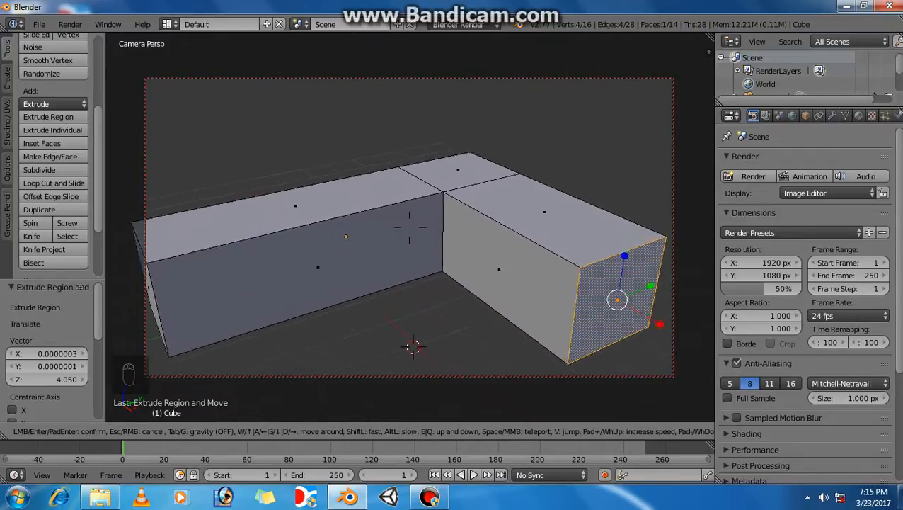
{"action": "key", "text": "w"}
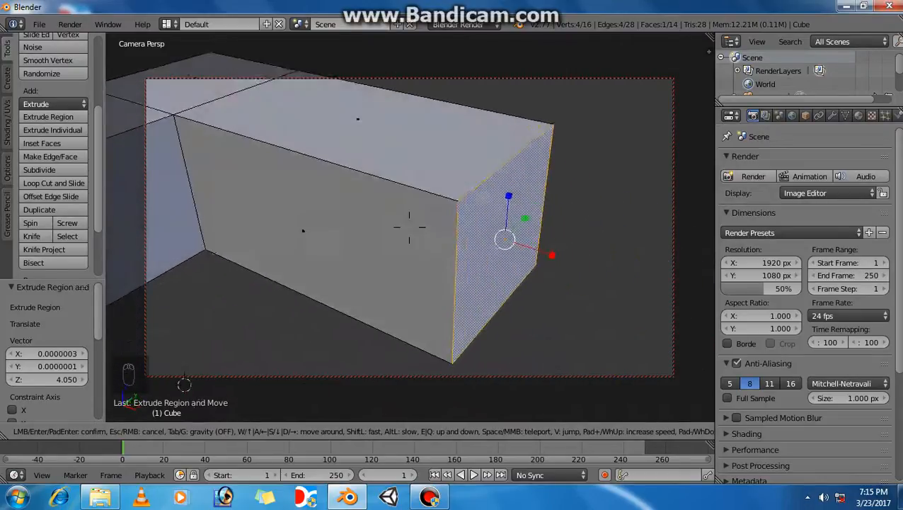
{"action": "key", "text": "d"}
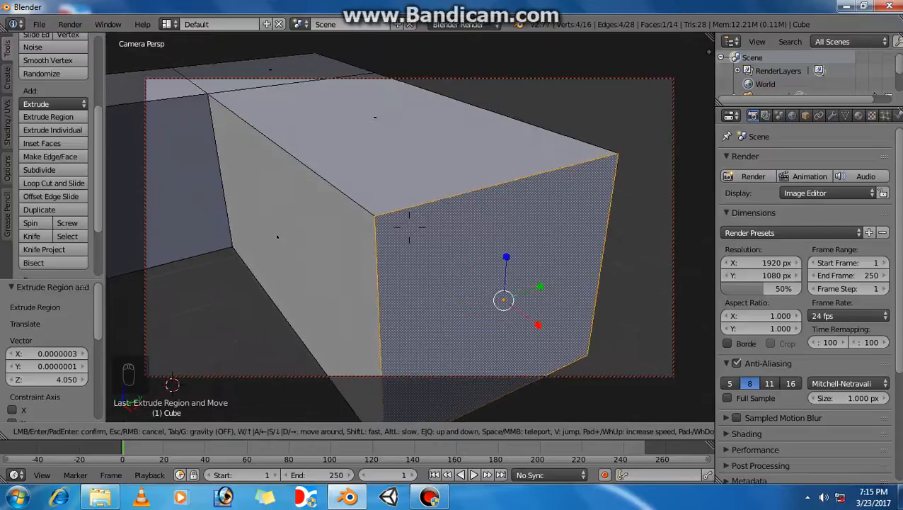
{"action": "key", "text": "d"}
{"action": "key", "text": "a"}
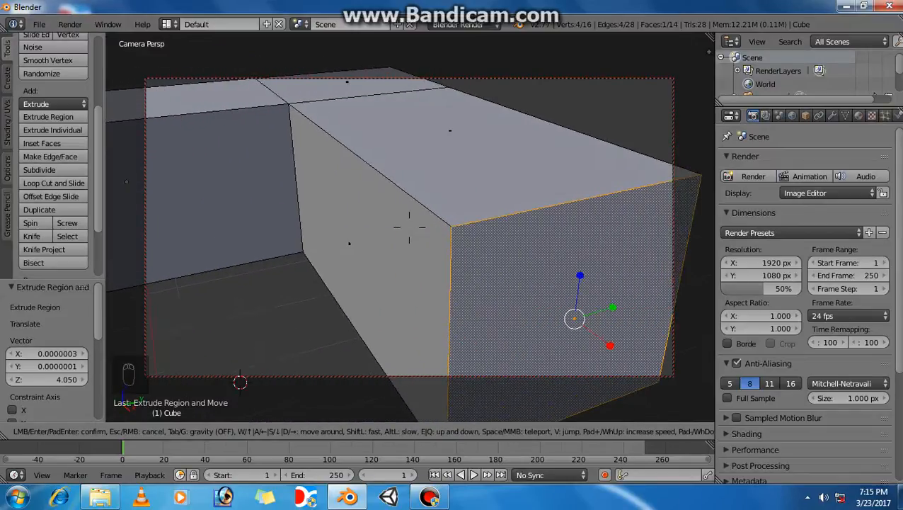
{"action": "key", "text": "a"}
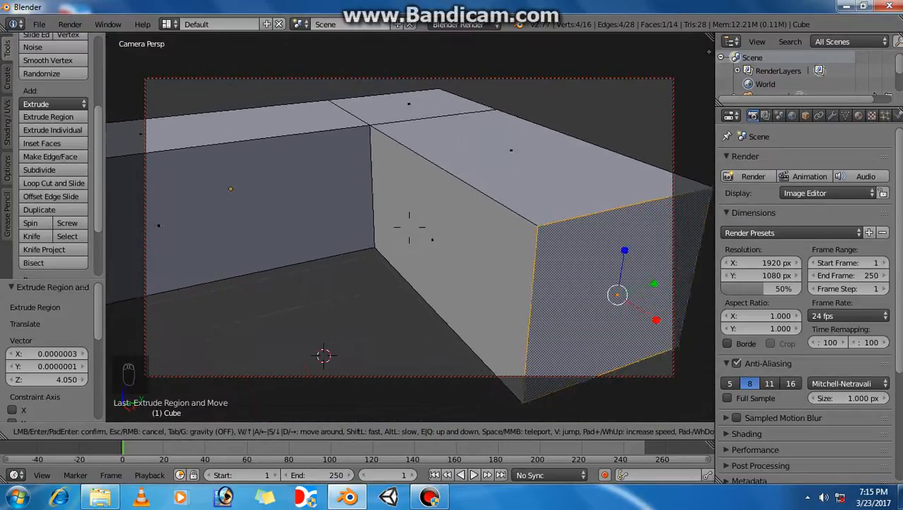
{"action": "key", "text": "s"}
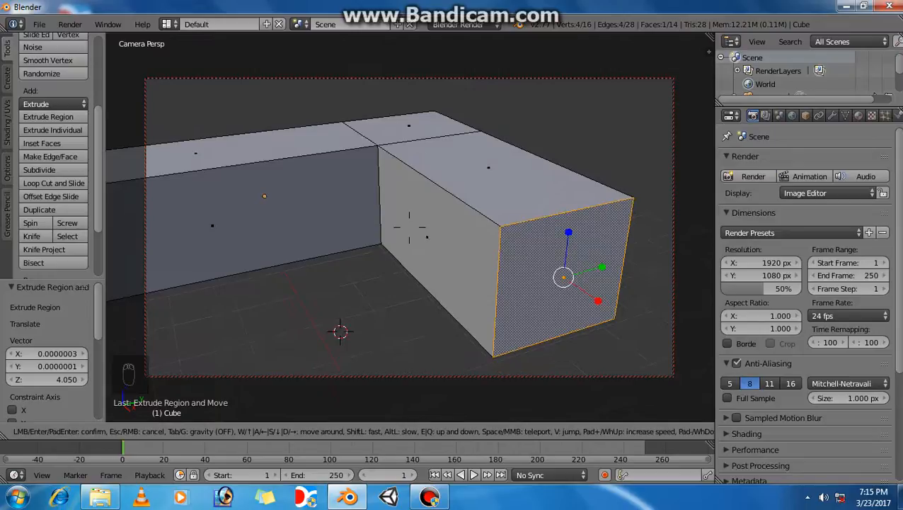
{"action": "key", "text": "w"}
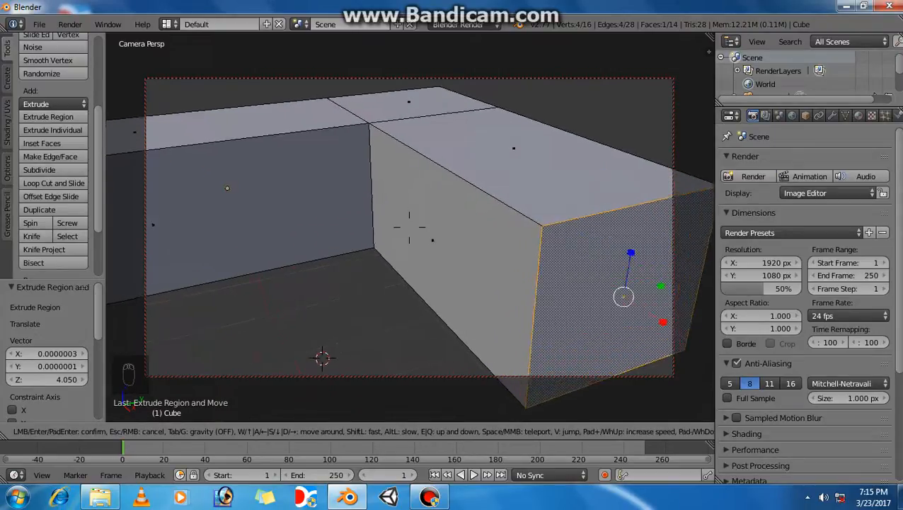
{"action": "key", "text": "w"}
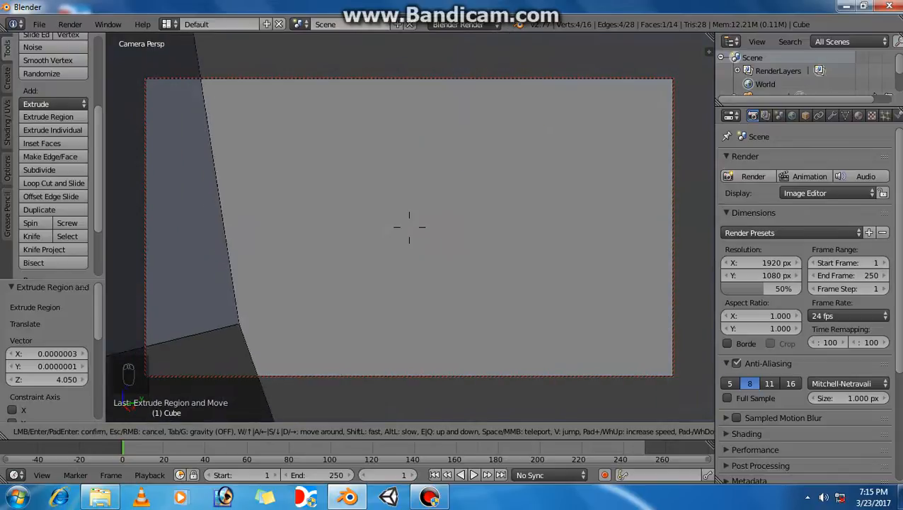
{"action": "key", "text": "s"}
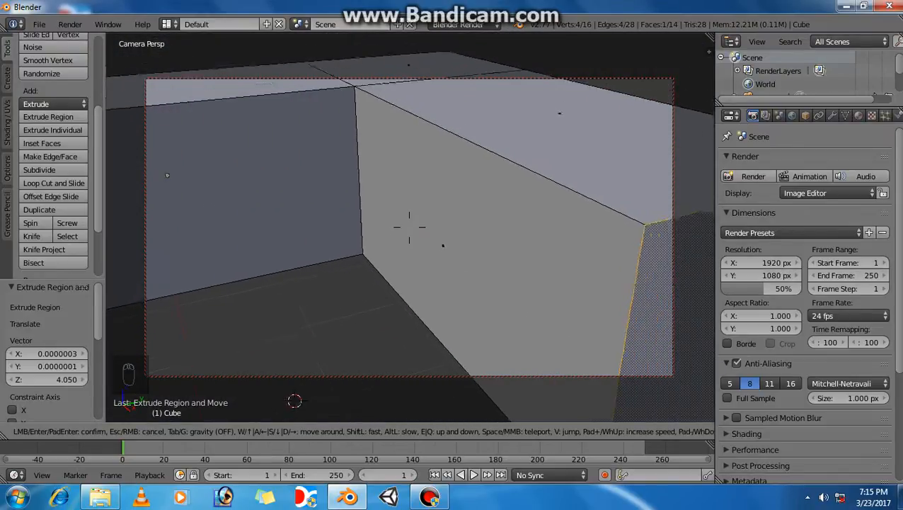
{"action": "key", "text": "s"}
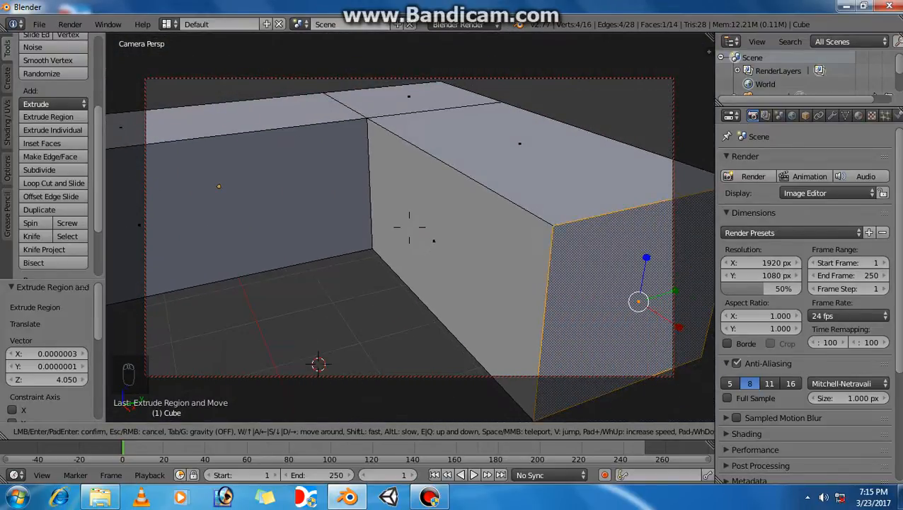
{"action": "key", "text": "s"}
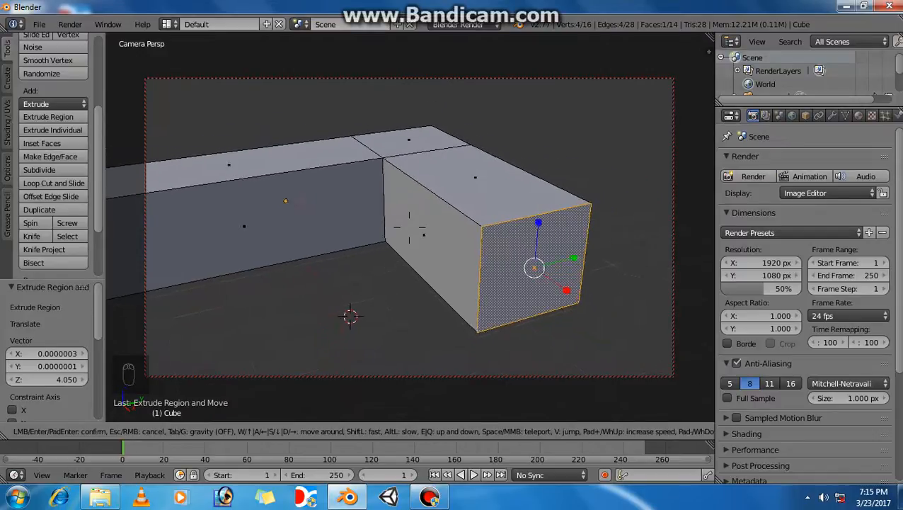
{"action": "key", "text": "s"}
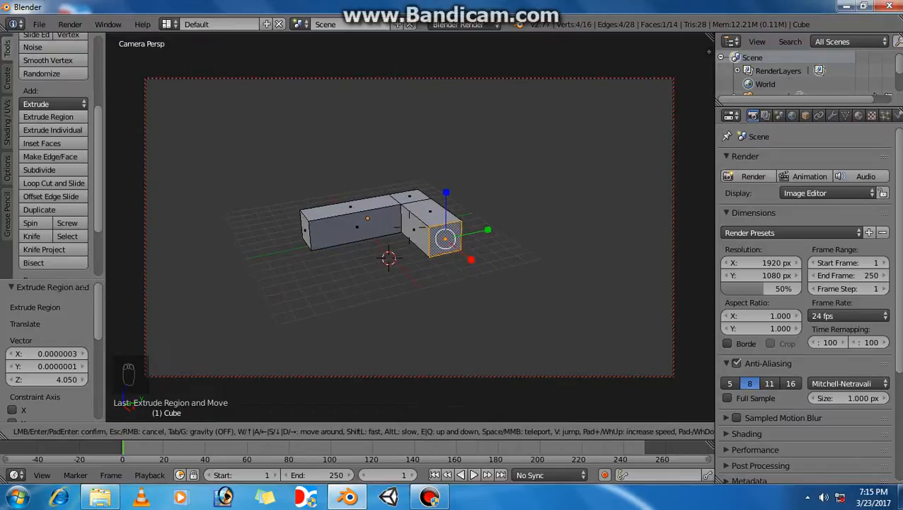
Walk the camera through the short arm's end face into the hollow interior and keep the view facing a far wall
{"action": "key", "text": "w"}
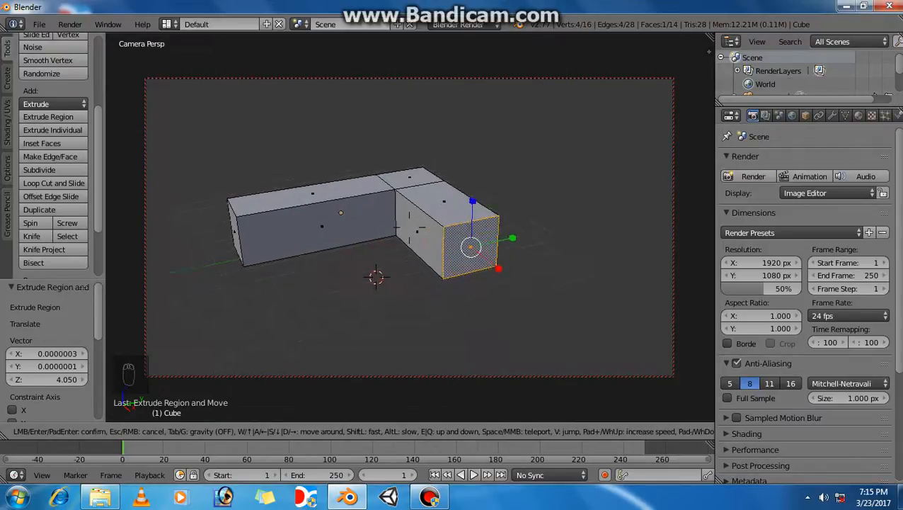
{"action": "key", "text": "w"}
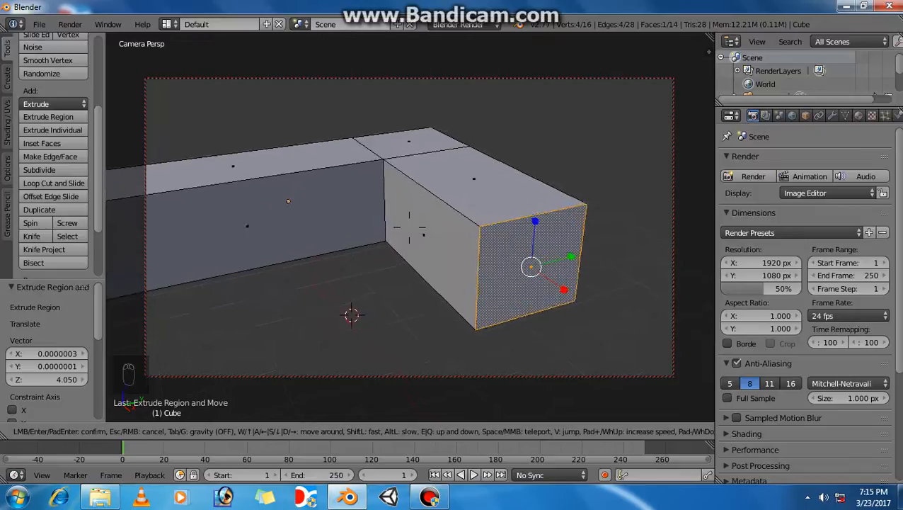
{"action": "key", "text": "w"}
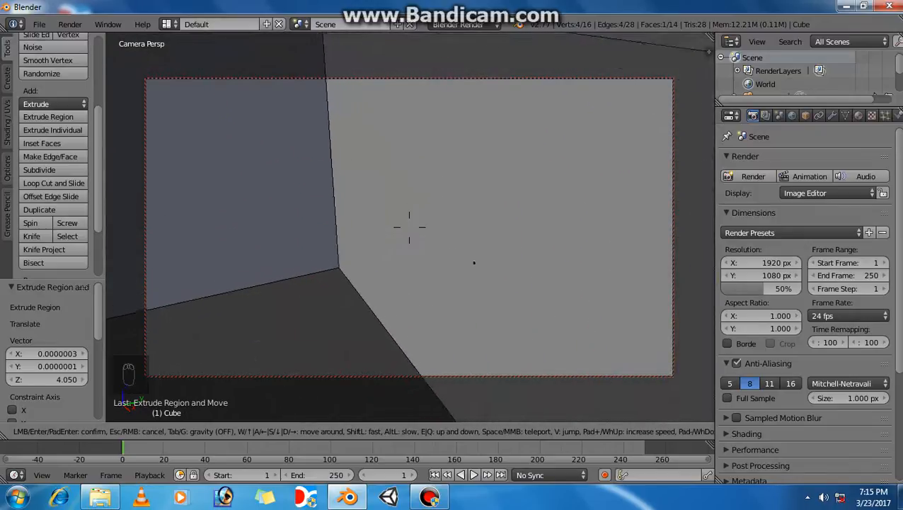
{"action": "key", "text": "w"}
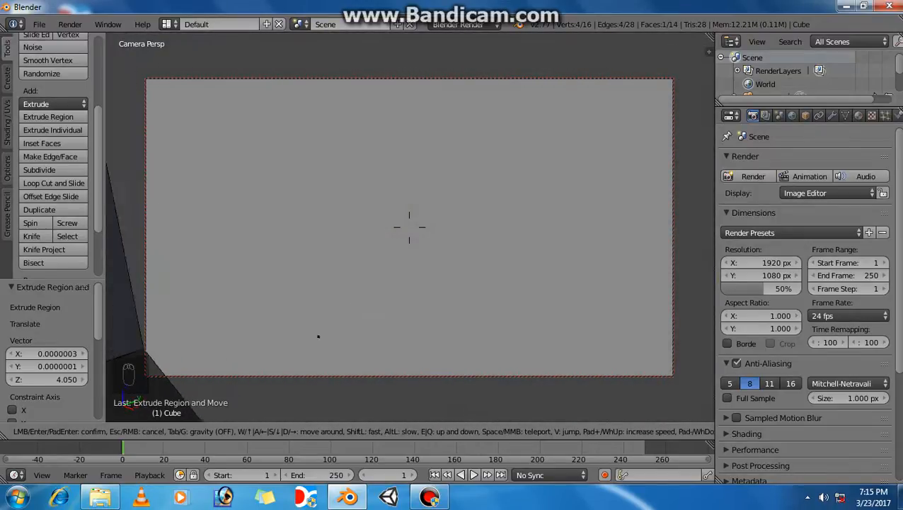
{"action": "key", "text": "s"}
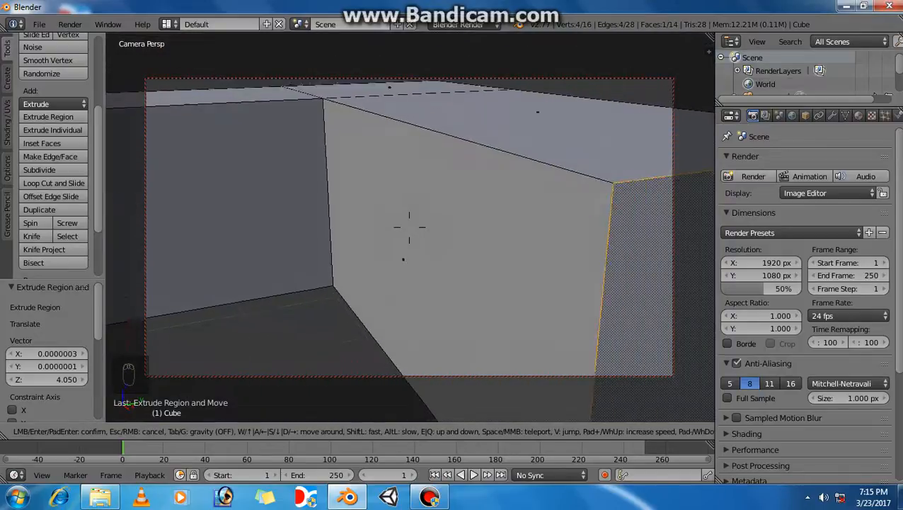
{"action": "key", "text": "s"}
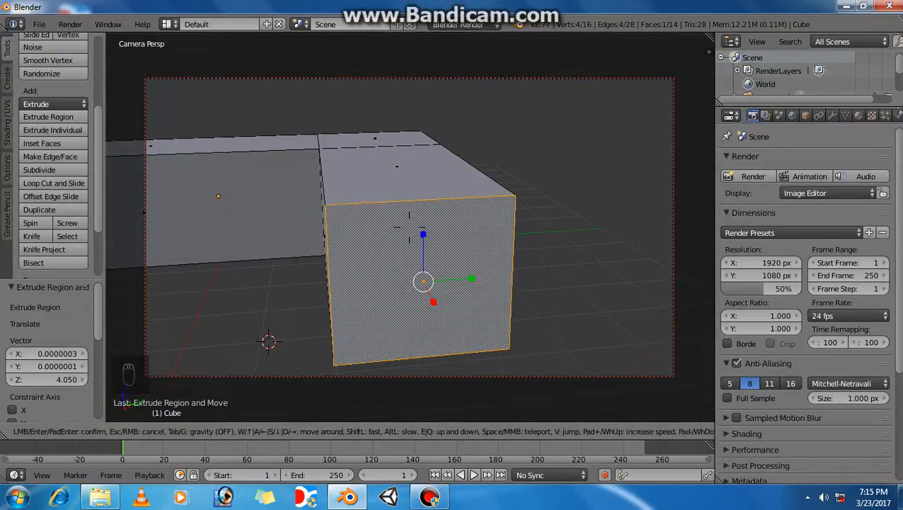
{"action": "key", "text": "w"}
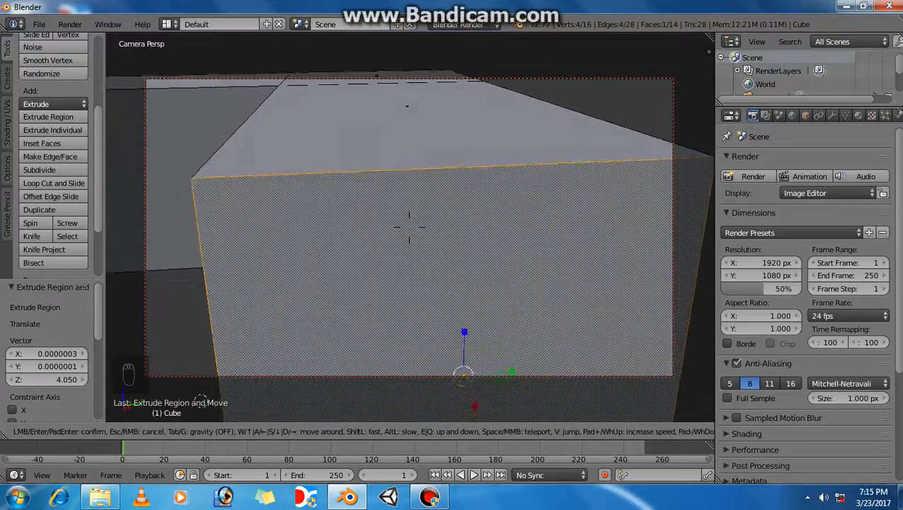
{"action": "key", "text": "e"}
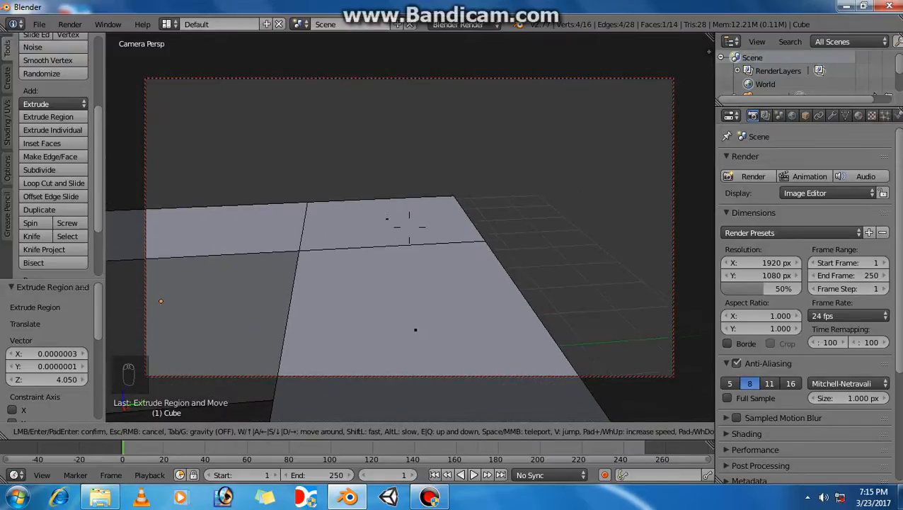
{"action": "key", "text": "q"}
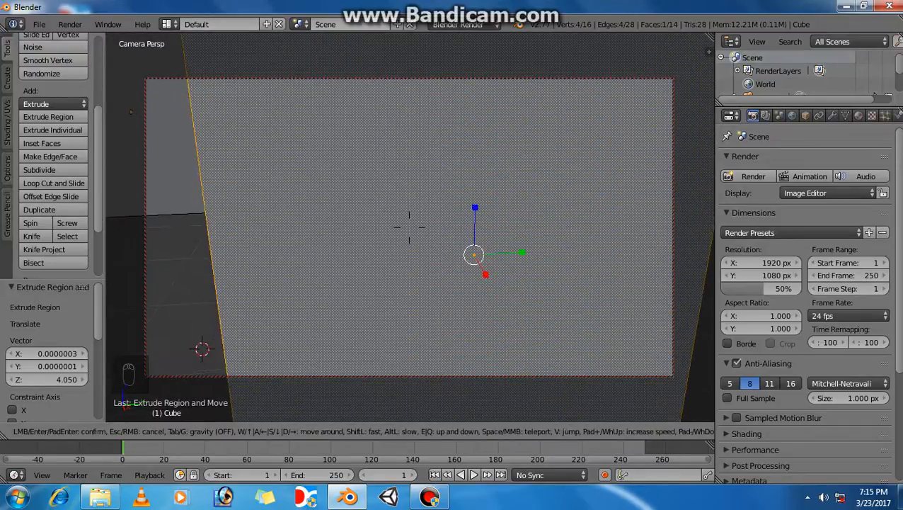
{"action": "key", "text": "w"}
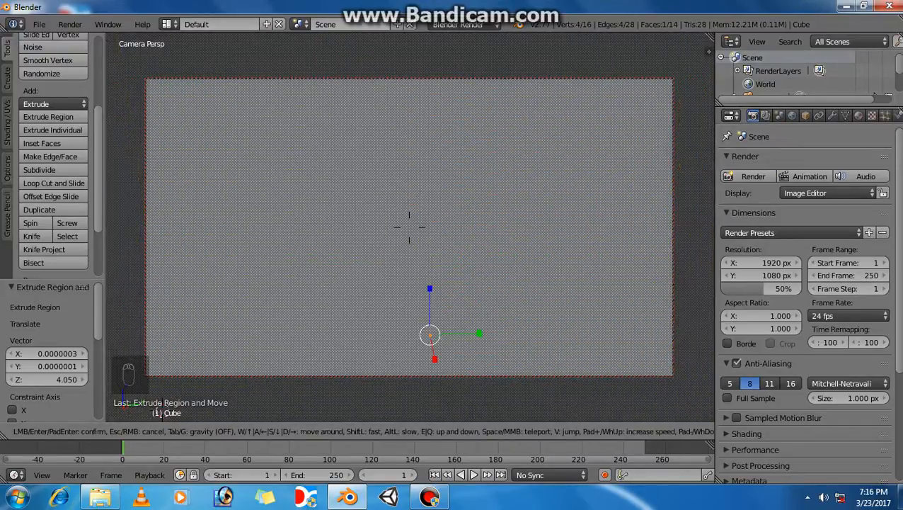
{"action": "key", "text": "w"}
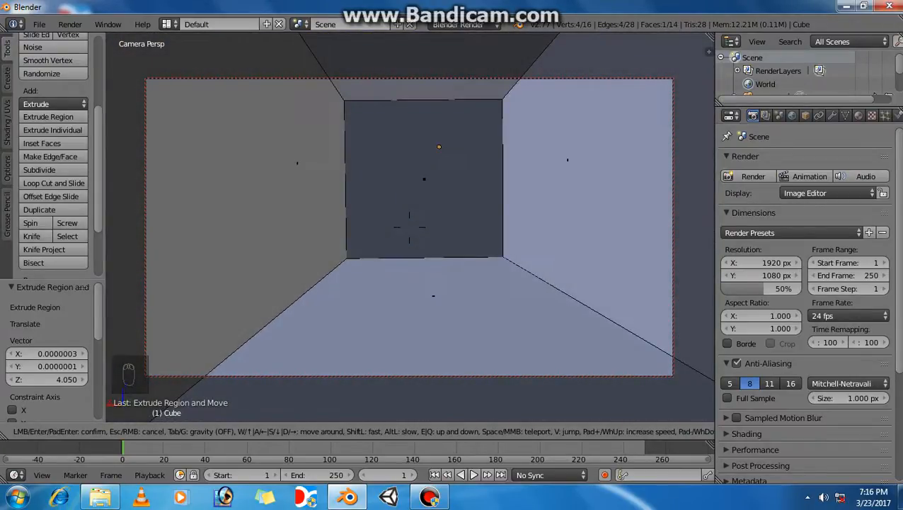
{"action": "left_click", "coordinate": [410, 227]}
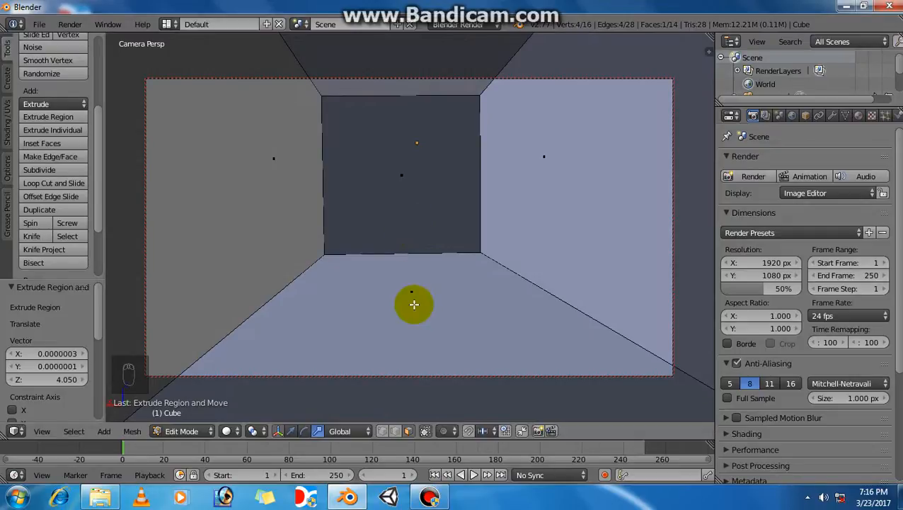
{"action": "right_click", "coordinate": [414, 312]}
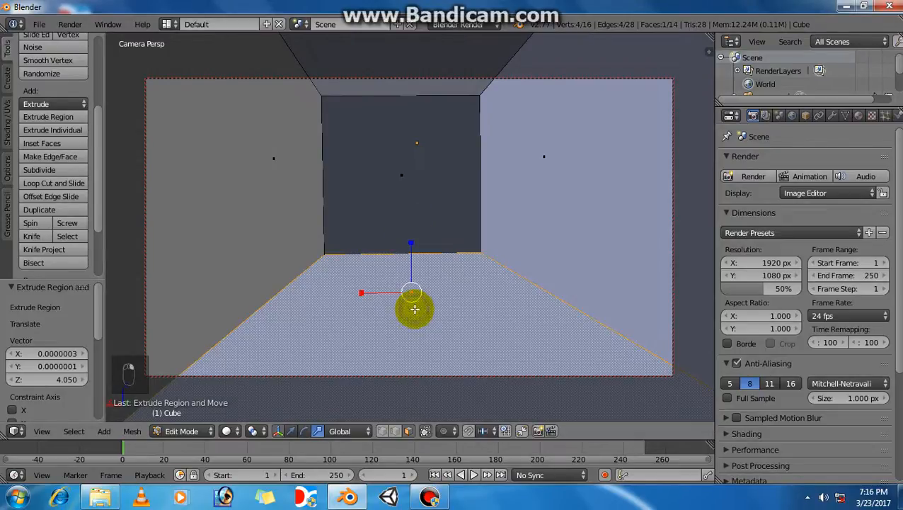
{"action": "key", "text": "shift+a"}
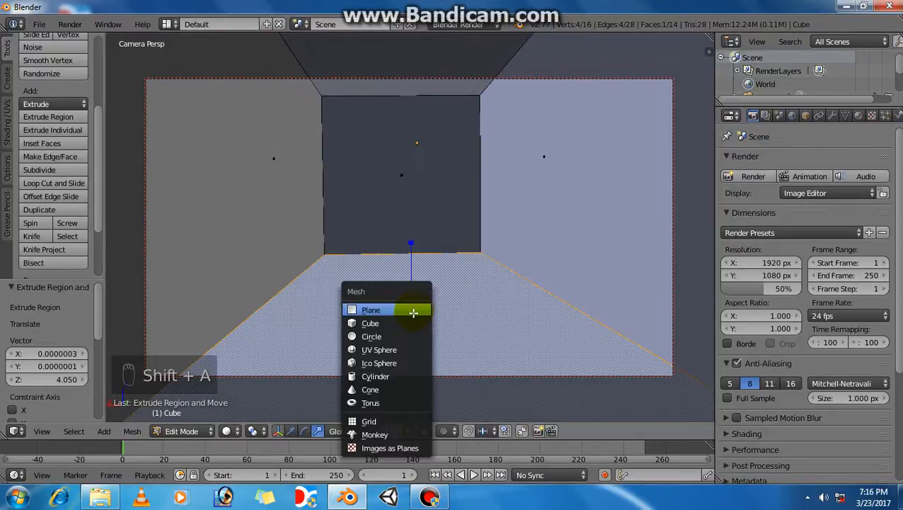
{"action": "left_click", "coordinate": [370, 320]}
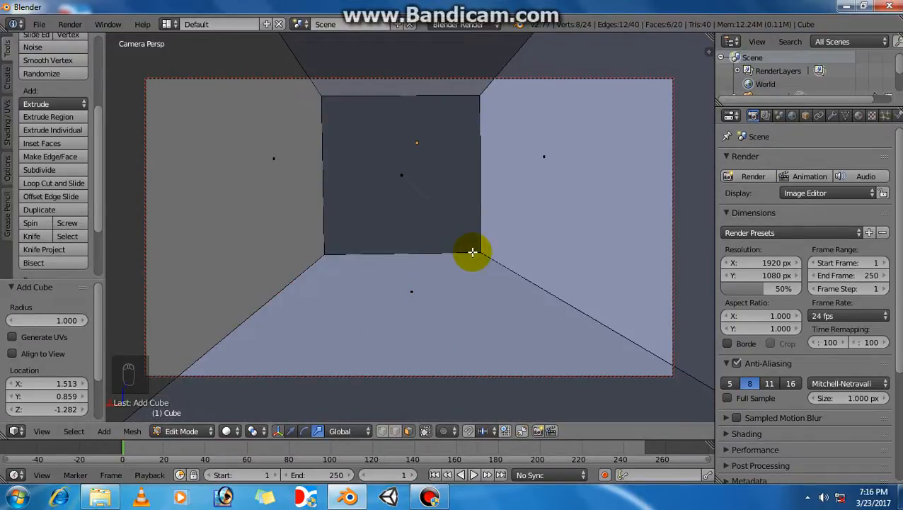
{"action": "left_click", "coordinate": [42, 431]}
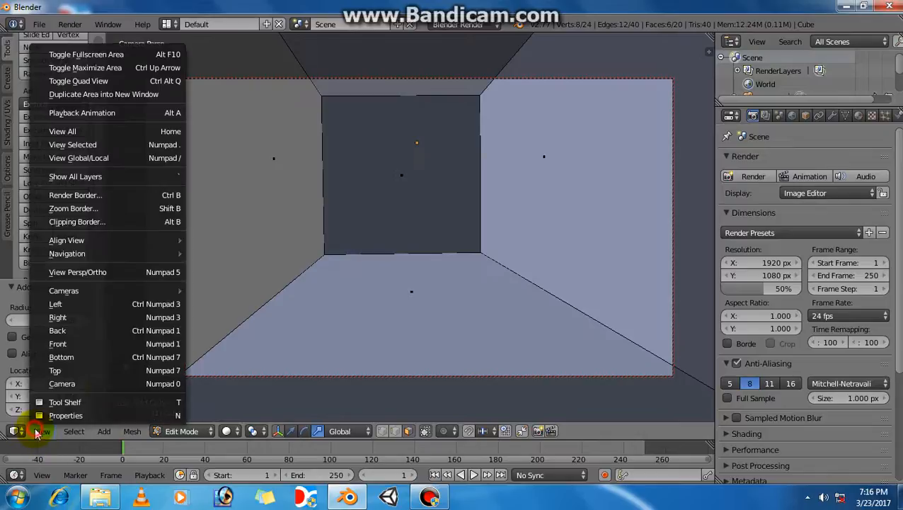
{"action": "left_click", "coordinate": [69, 384]}
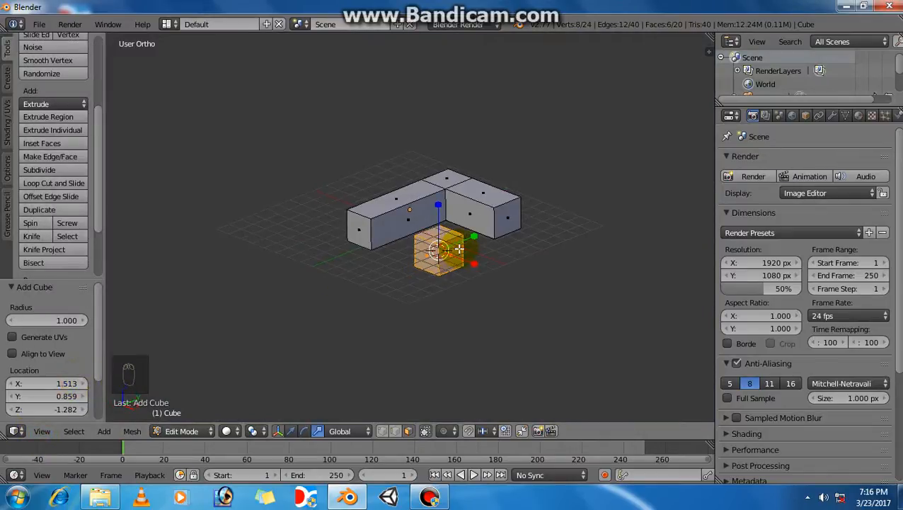
{"action": "key", "text": "x"}
{"action": "left_click", "coordinate": [459, 249]}
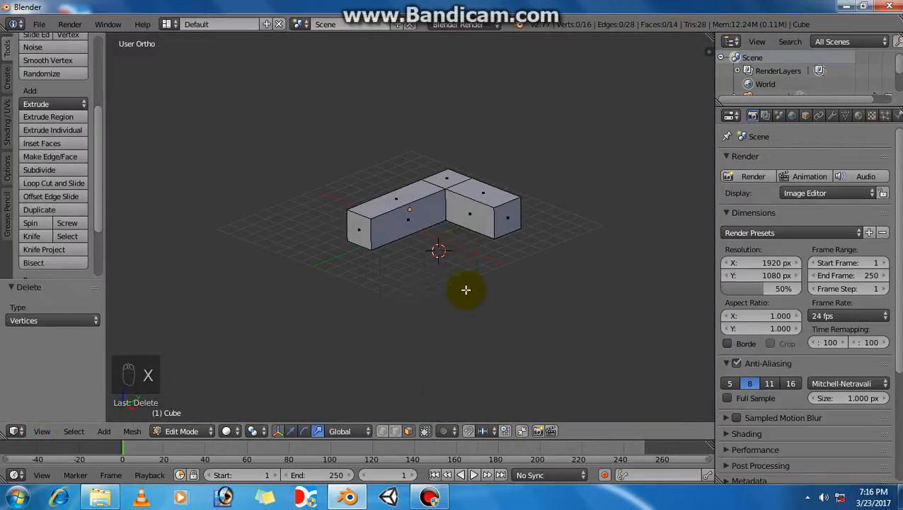
{"action": "key", "text": "KP_0"}
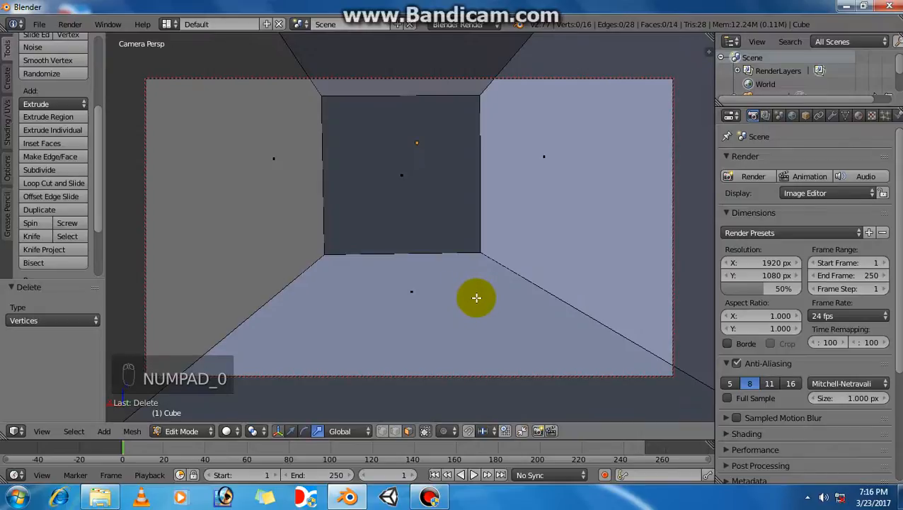
Select the corridor's floor face and snap the 3D cursor to its centre with Cursor to Selected
{"action": "right_click", "coordinate": [433, 301]}
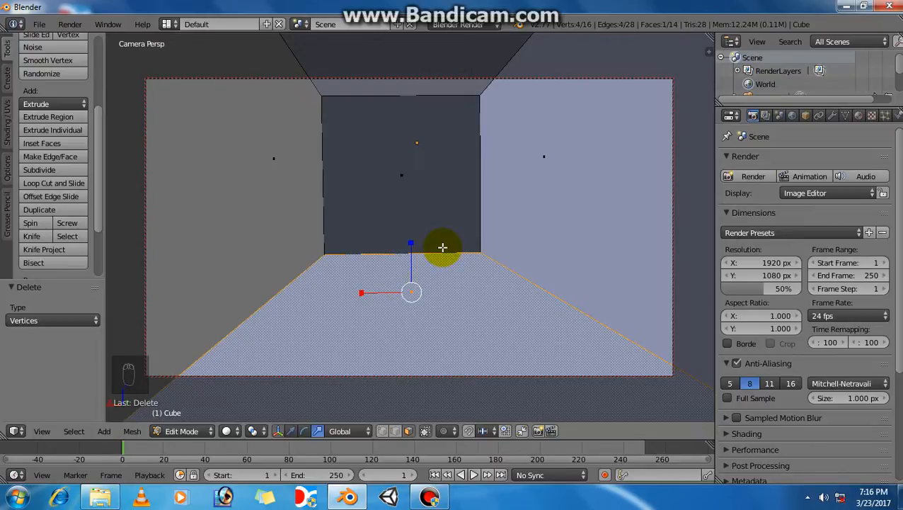
{"action": "key", "text": "shift+s"}
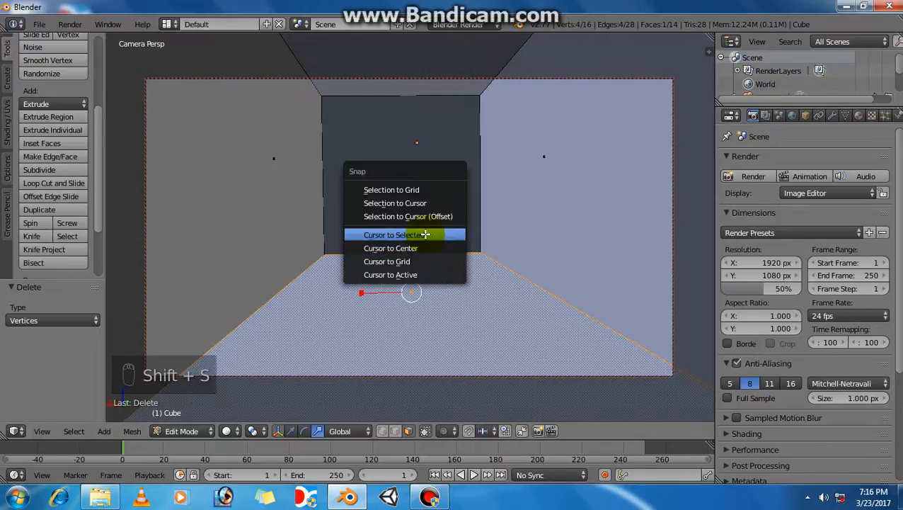
{"action": "left_click", "coordinate": [425, 234]}
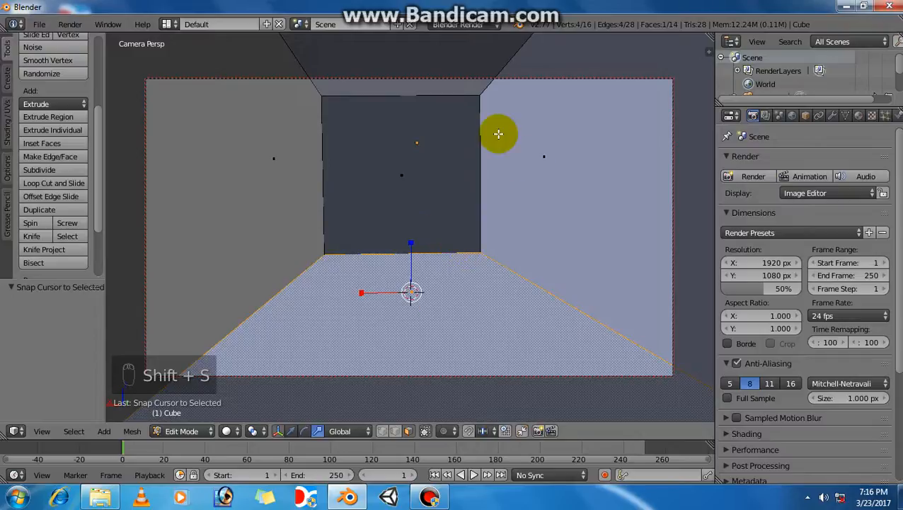
{"action": "left_click", "coordinate": [554, 117]}
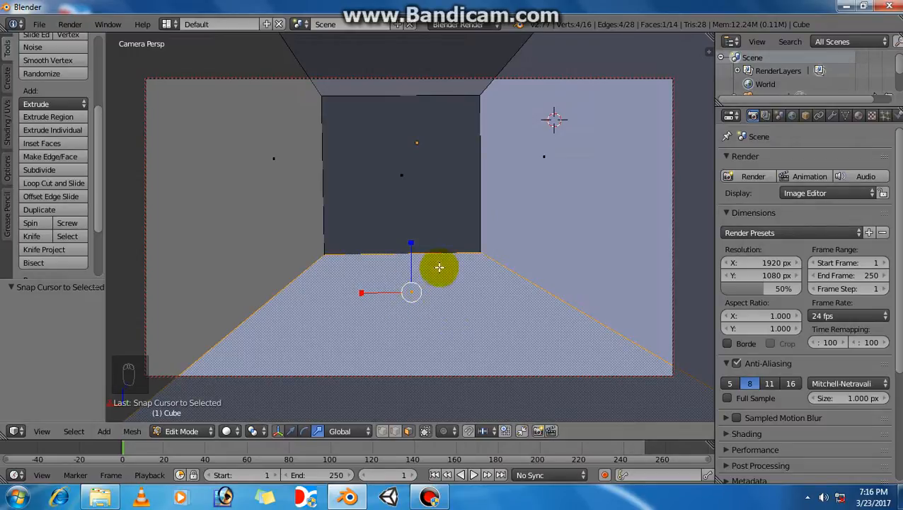
{"action": "key", "text": "shift+s"}
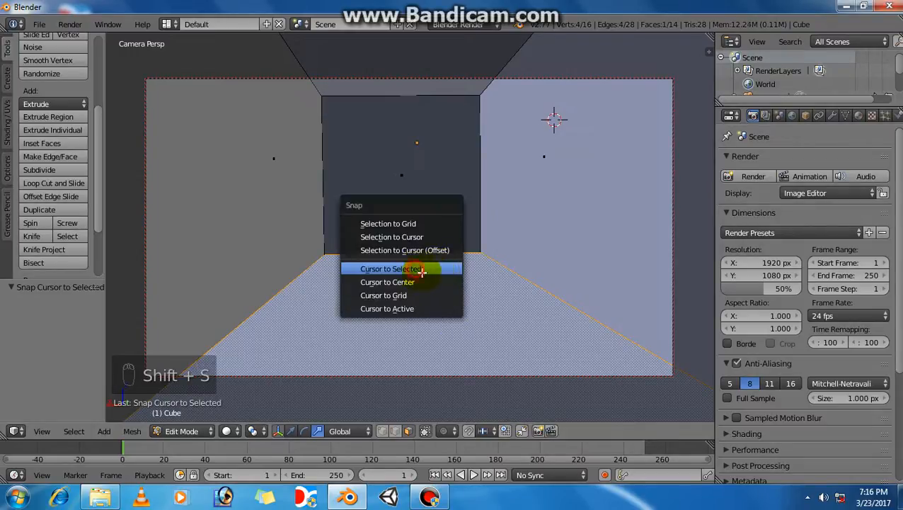
{"action": "left_click", "coordinate": [417, 267]}
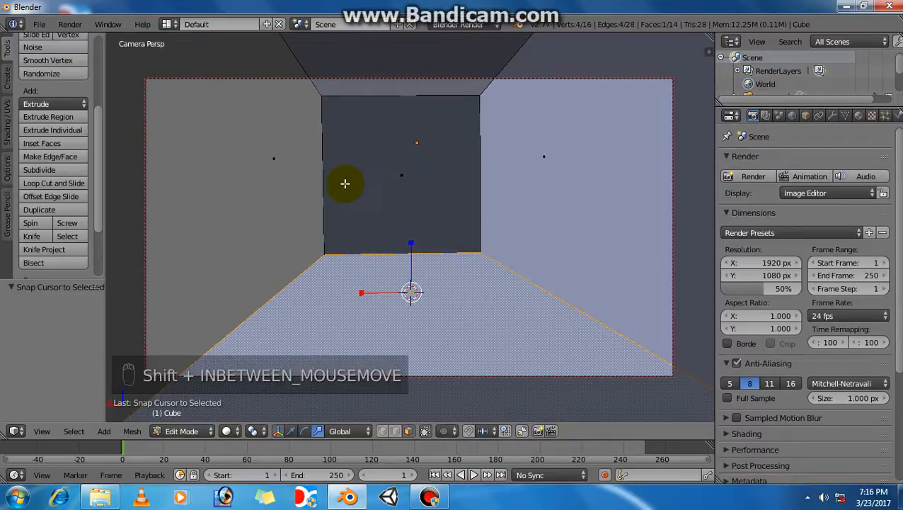
Switch to the translate manipulator, add a cube at the 3D cursor and scale it uniformly to about 0.225
{"action": "left_click", "coordinate": [292, 433]}
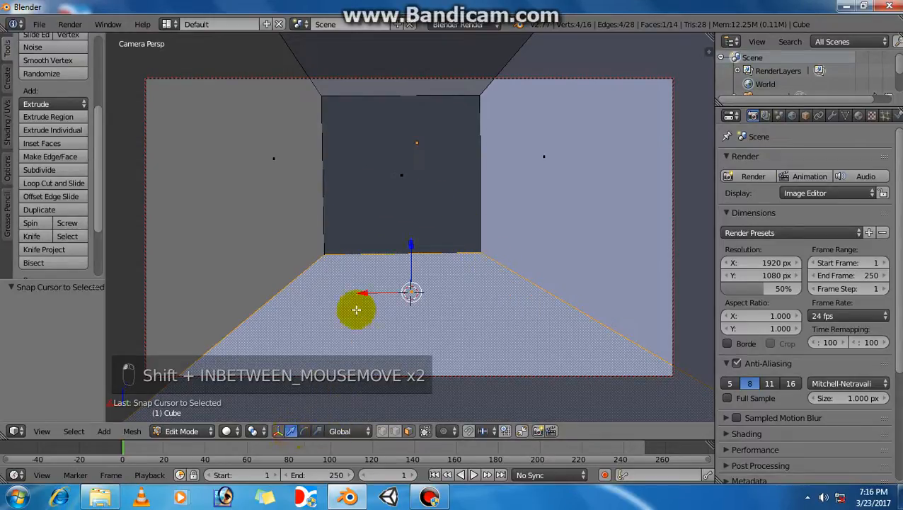
{"action": "key", "text": "shift+a"}
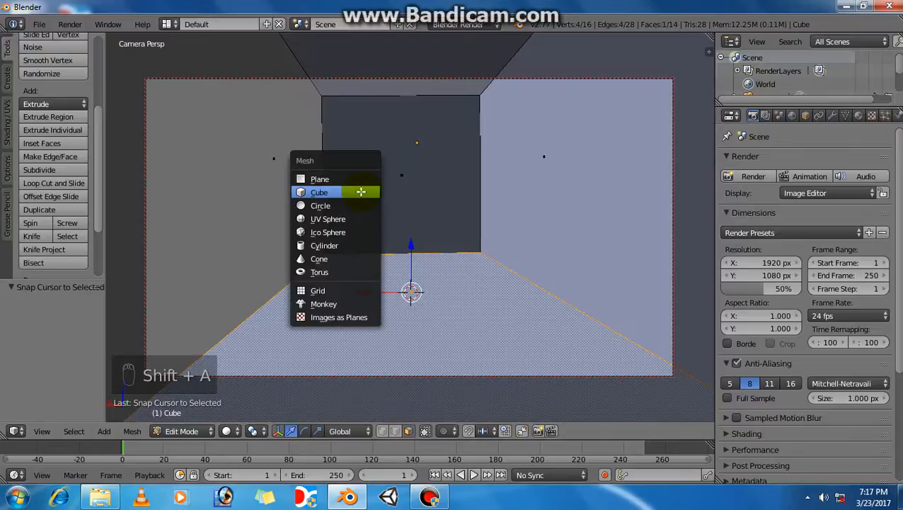
{"action": "left_click", "coordinate": [338, 193]}
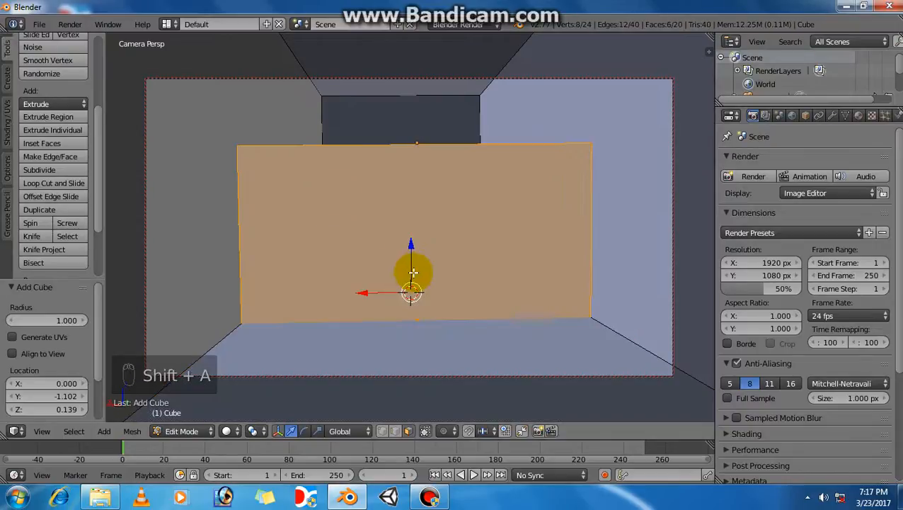
{"action": "key", "text": "s"}
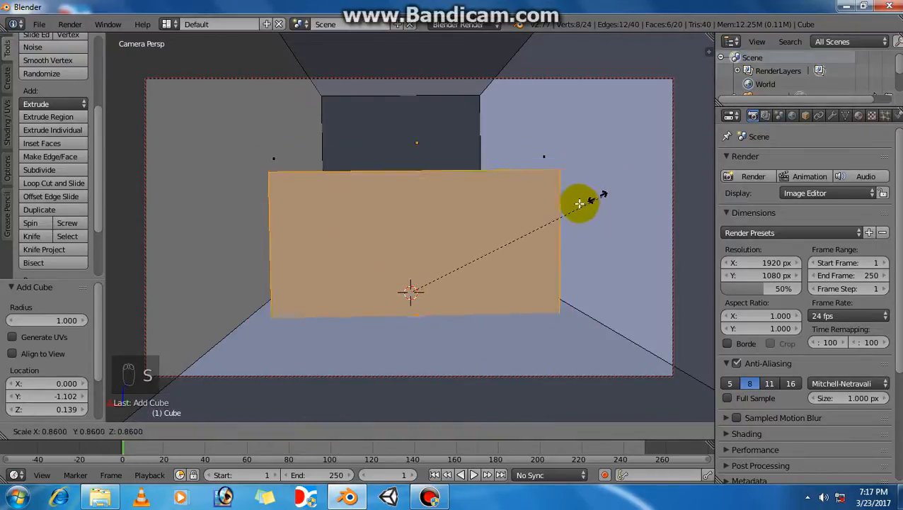
{"action": "left_click", "coordinate": [453, 261]}
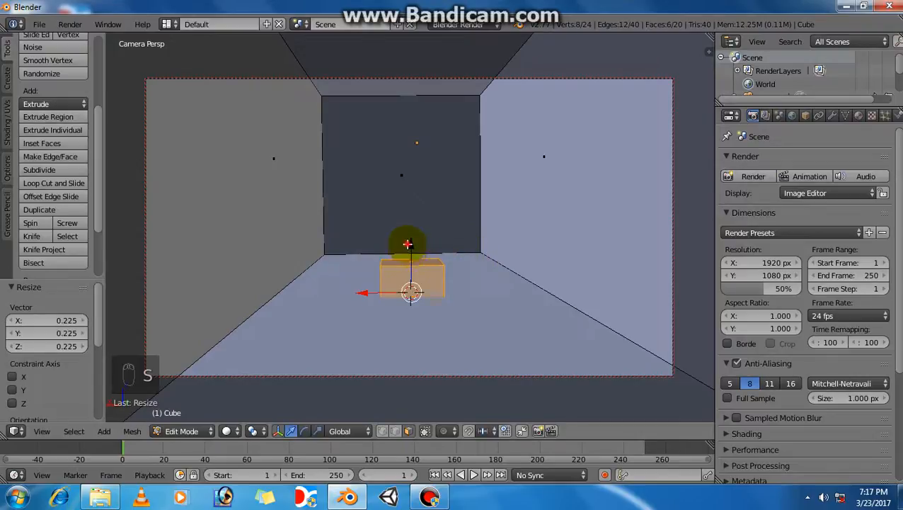
Raise the small cube about 0.269 along Z and shift it along positive X, finishing with a move of about 0.099
{"action": "key", "text": "g"}
{"action": "key", "text": "z"}
{"action": "left_click", "coordinate": [437, 262]}
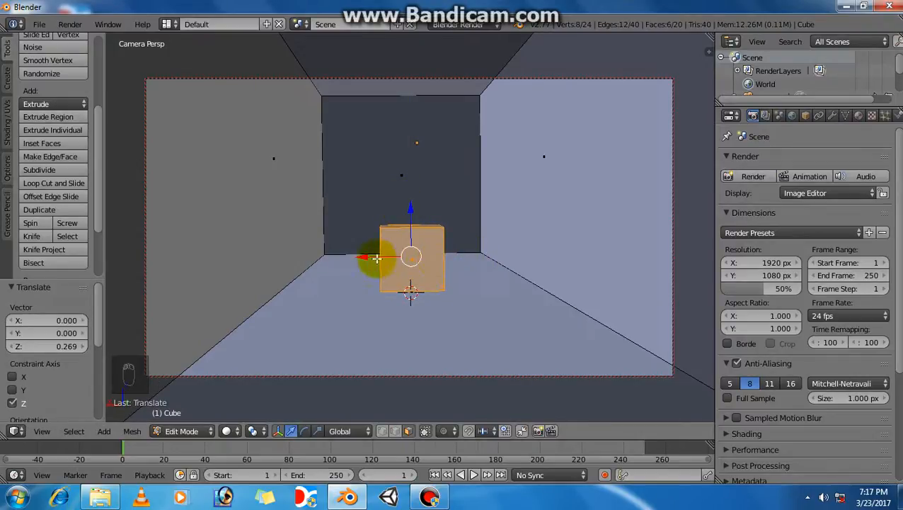
{"action": "key", "text": "g"}
{"action": "key", "text": "x"}
{"action": "left_click", "coordinate": [343, 258]}
{"action": "key", "text": "g"}
{"action": "key", "text": "x"}
{"action": "left_click", "coordinate": [361, 256]}
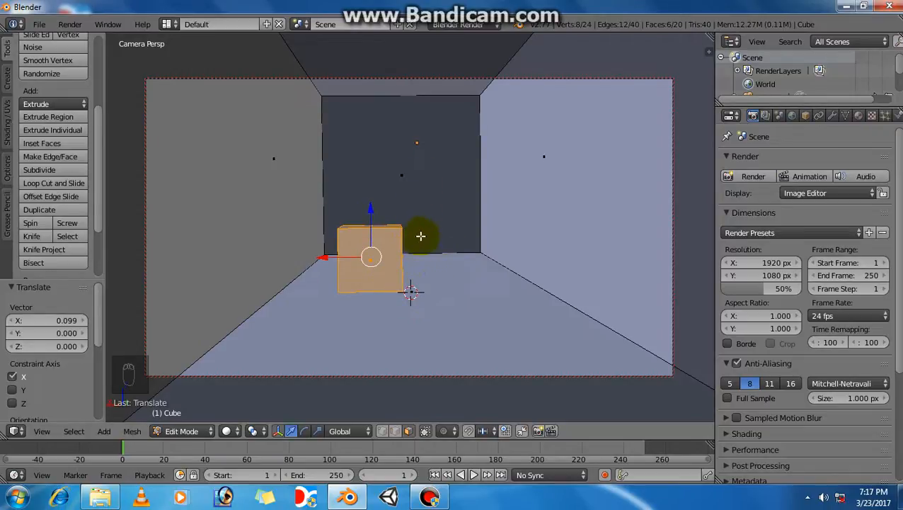
Walk the camera around the small cube so the view shows it in front with the corridor's bend behind it
{"action": "key", "text": "shift+f"}
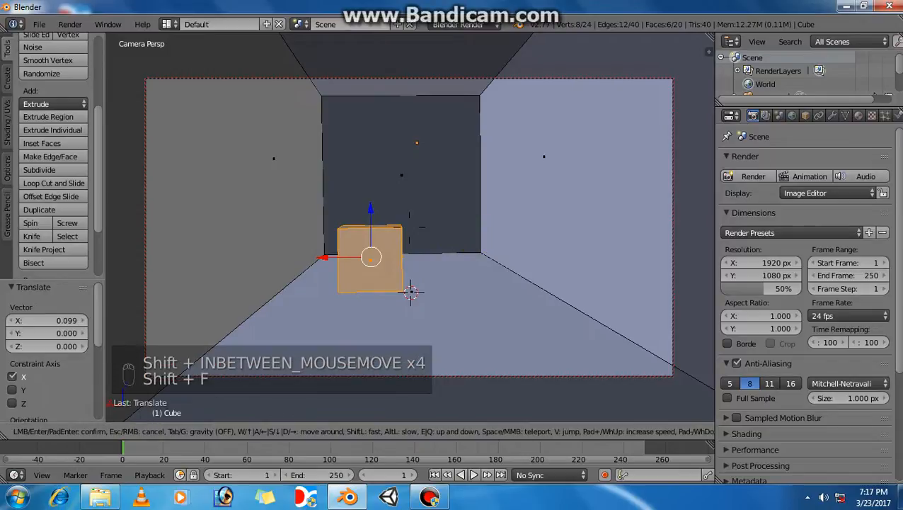
{"action": "key", "text": "w"}
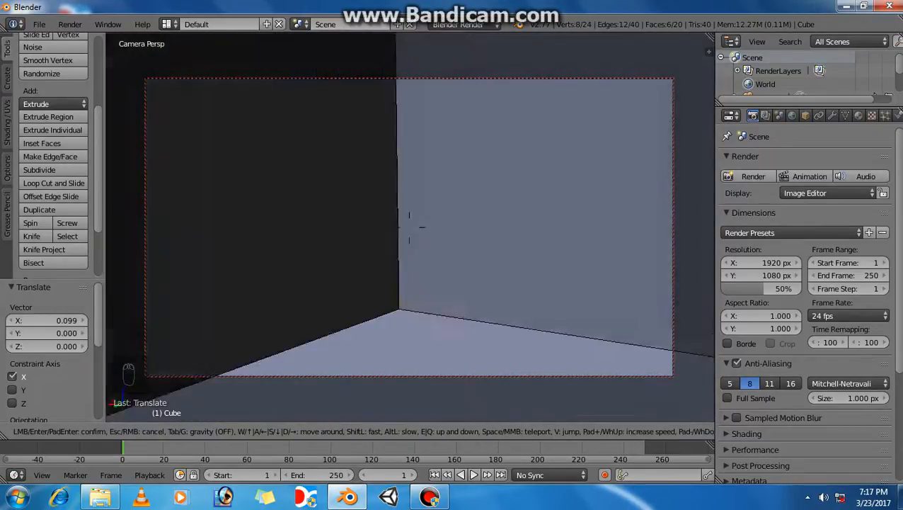
{"action": "key", "text": "s"}
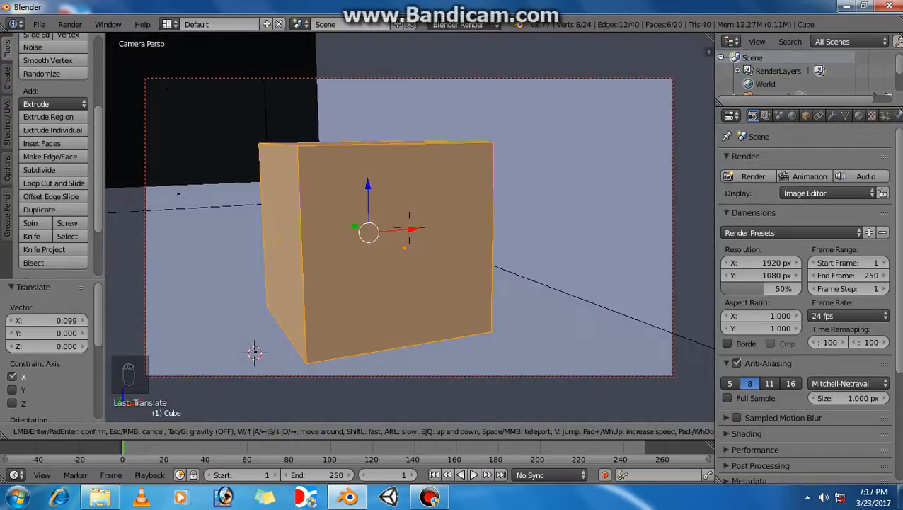
{"action": "left_click", "coordinate": [409, 228]}
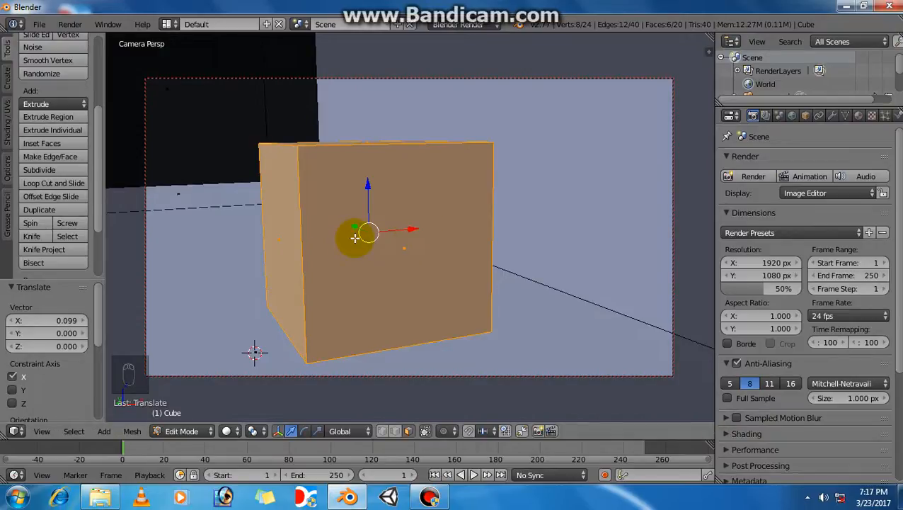
{"action": "key", "text": "shift+f"}
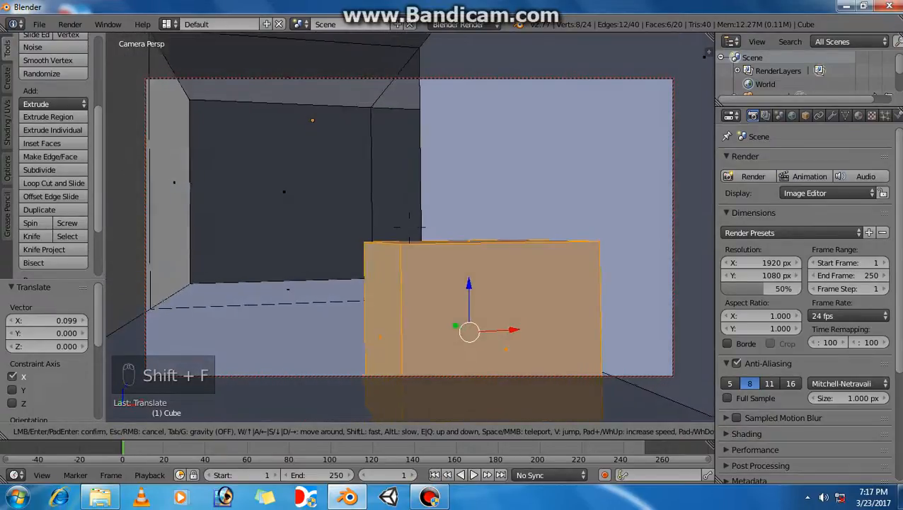
{"action": "left_click", "coordinate": [409, 228]}
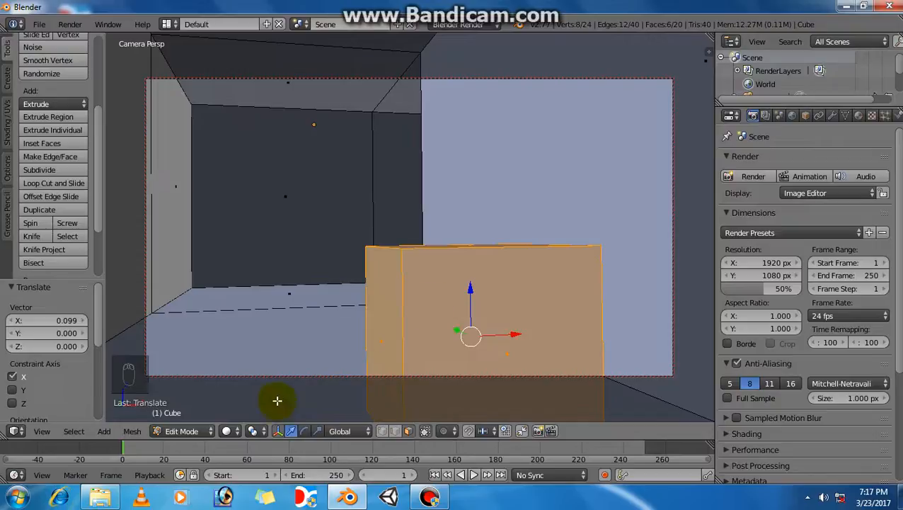
Return to Object Mode and set the render engine to Cycles Render
{"action": "left_click", "coordinate": [202, 432]}
{"action": "left_click", "coordinate": [190, 415]}
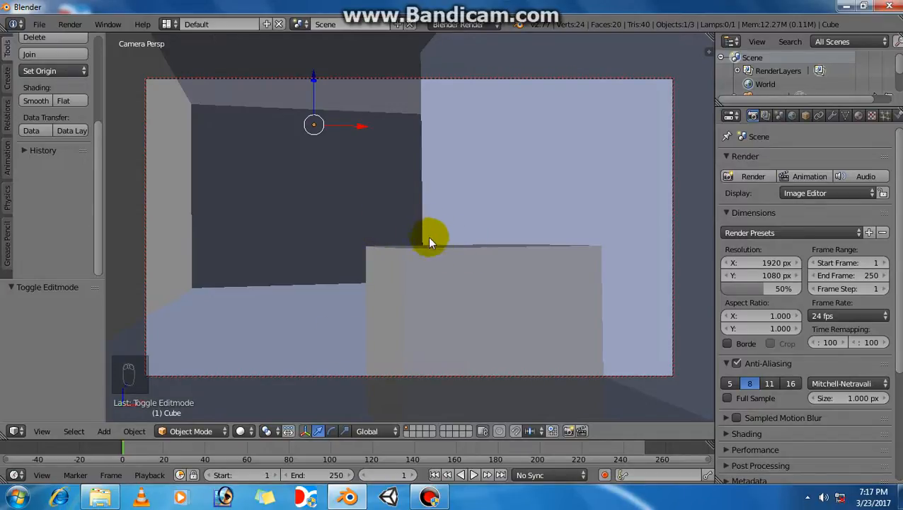
{"action": "left_click", "coordinate": [456, 24]}
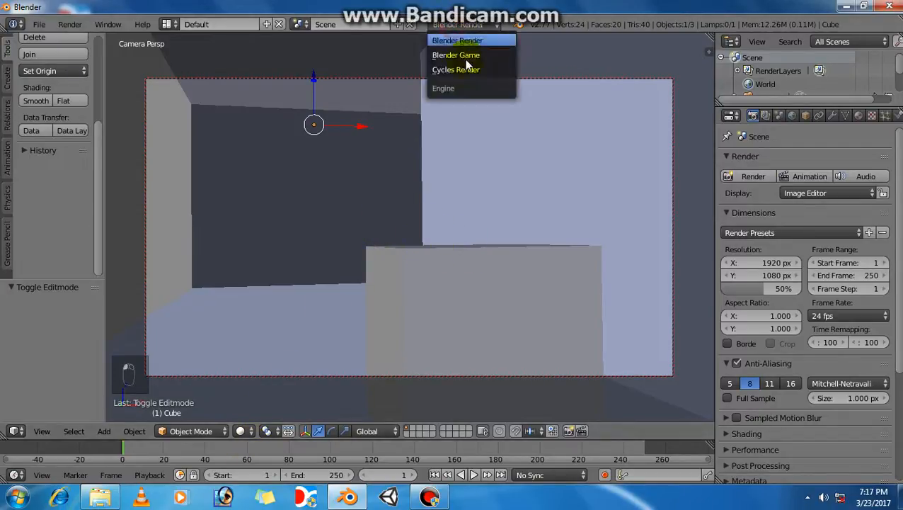
{"action": "left_click", "coordinate": [467, 68]}
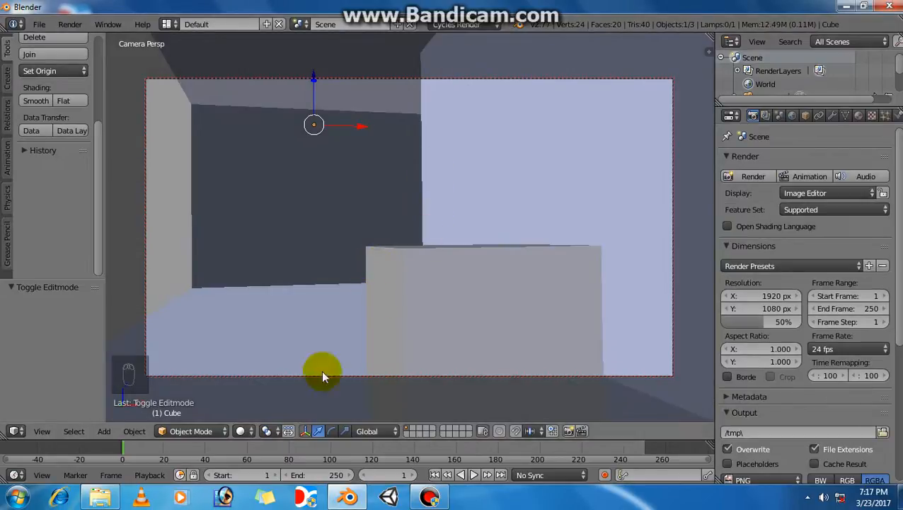
Preview the interior in Material and Rendered viewport shading, and return the view to Solid shading
{"action": "left_click", "coordinate": [244, 431]}
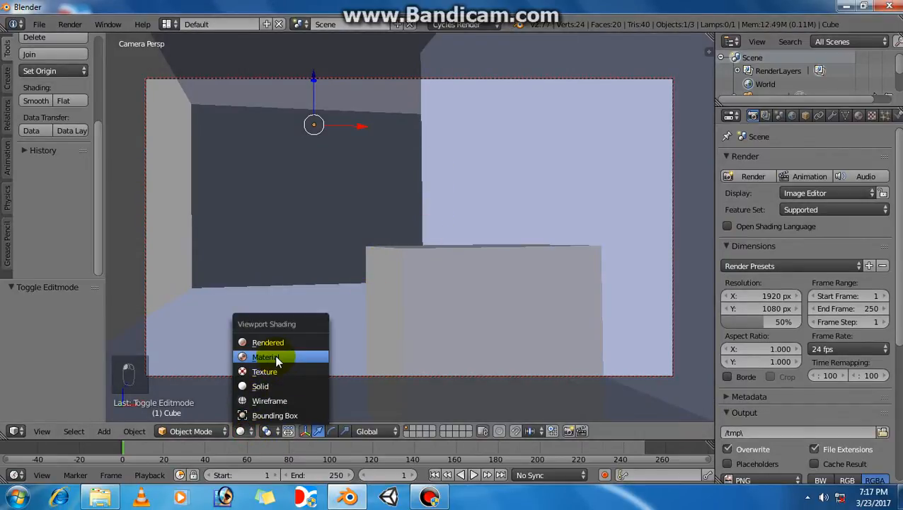
{"action": "left_click", "coordinate": [275, 354]}
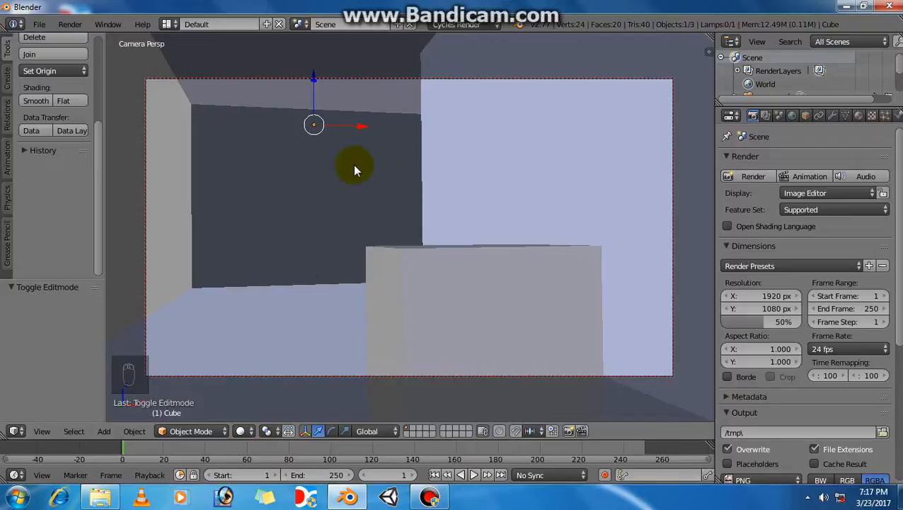
{"action": "left_click", "coordinate": [242, 432]}
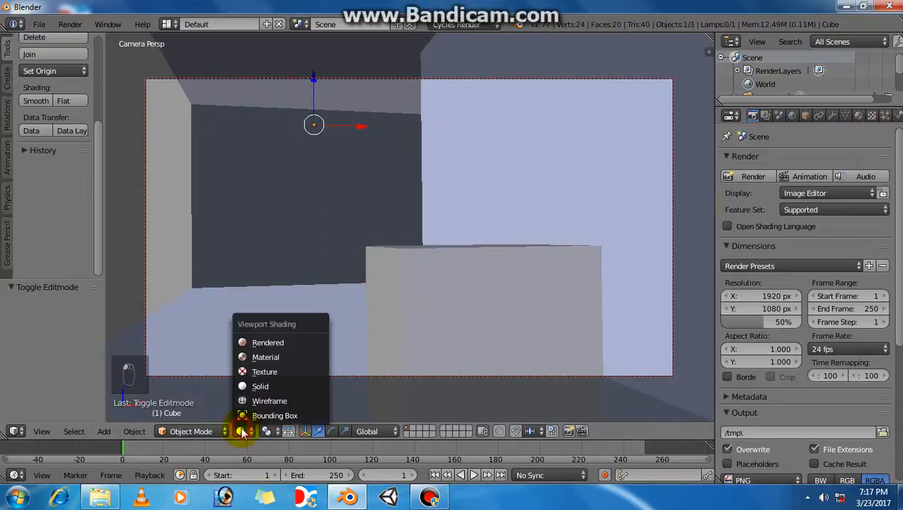
{"action": "left_click", "coordinate": [275, 343]}
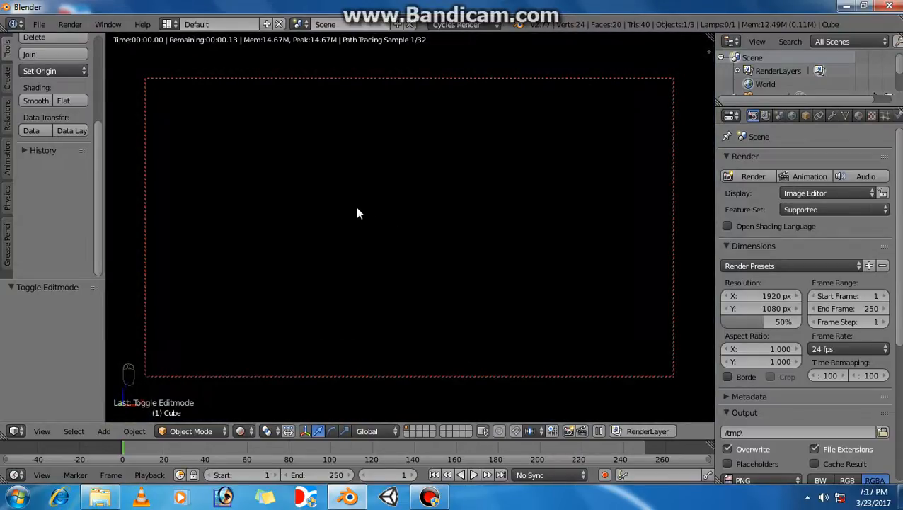
{"action": "key", "text": "z"}
{"action": "key", "text": "z"}
{"action": "key", "text": "z"}
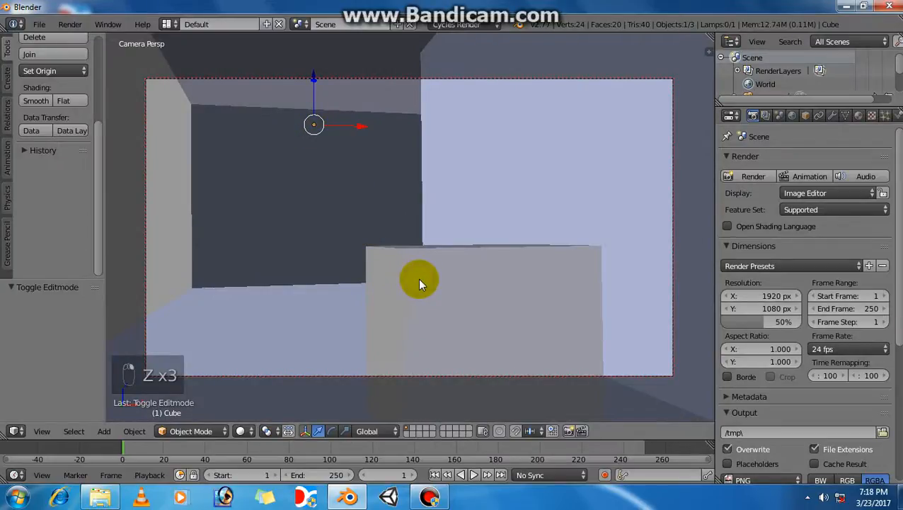
{"action": "left_click", "coordinate": [453, 282]}
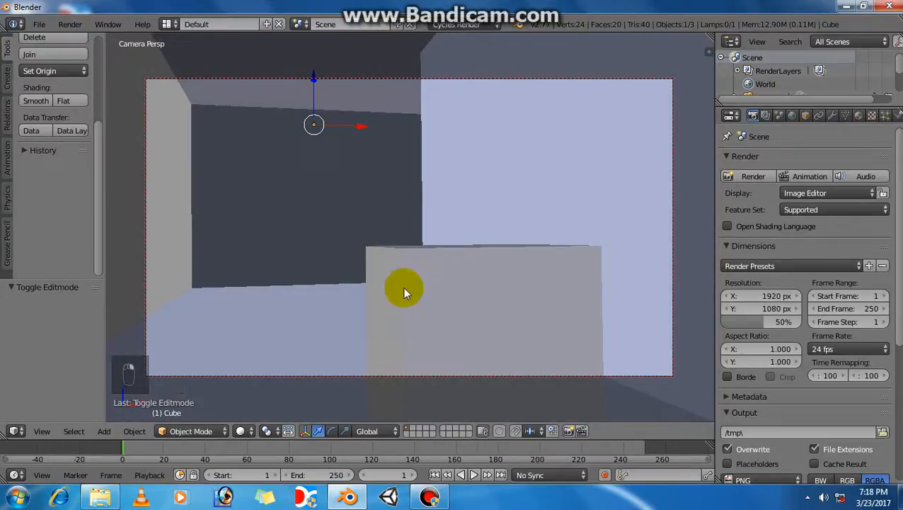
In Edit Mode, select the corridor's far end wall face and snap the 3D cursor to it
{"action": "left_click", "coordinate": [196, 433]}
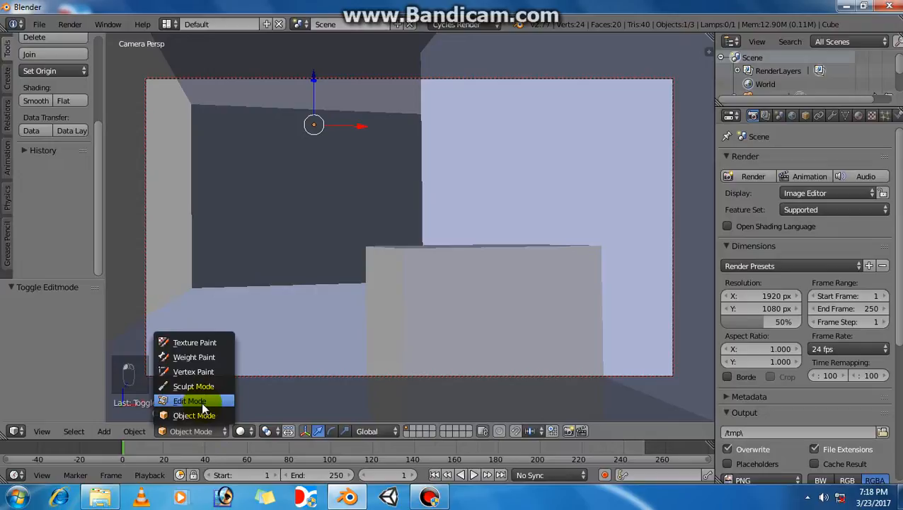
{"action": "left_click", "coordinate": [203, 402]}
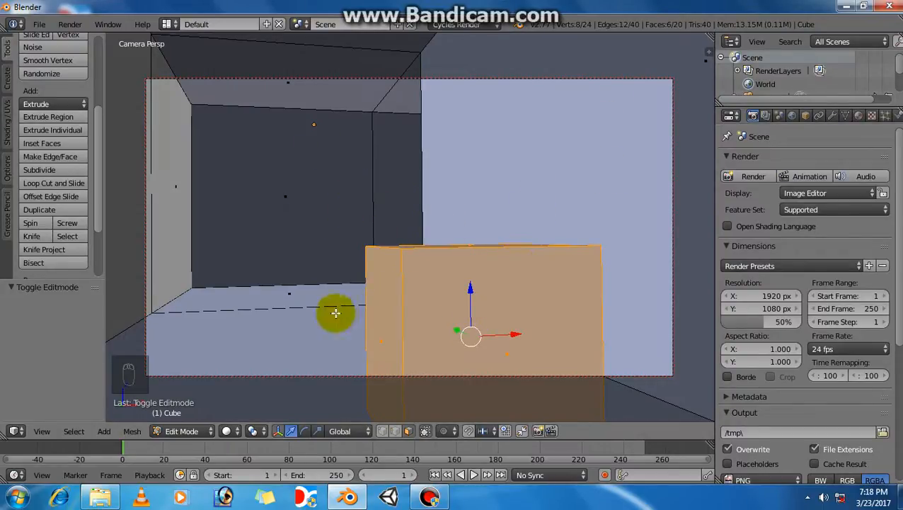
{"action": "right_click", "coordinate": [267, 198]}
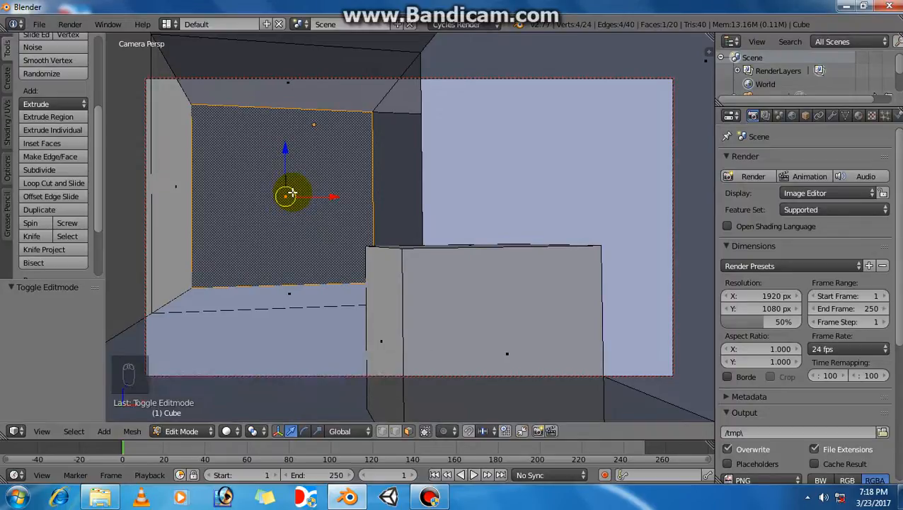
{"action": "left_click", "coordinate": [590, 124]}
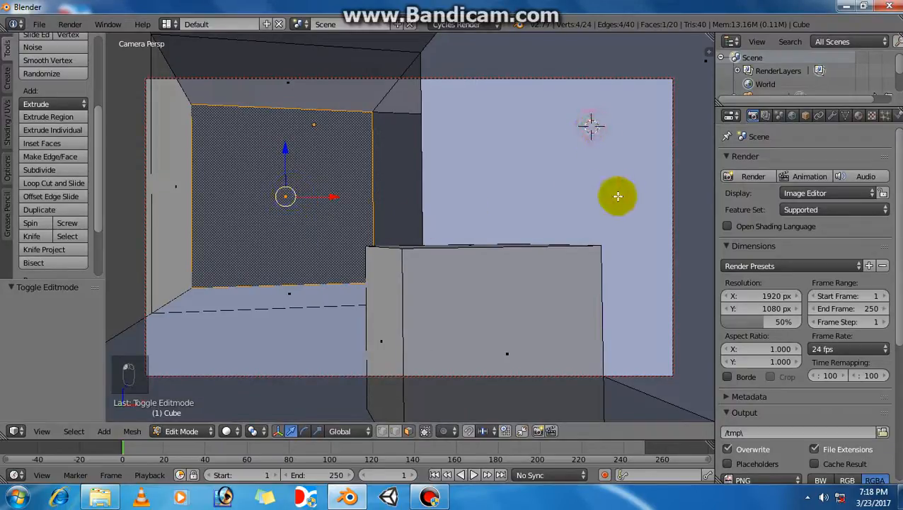
{"action": "left_click", "coordinate": [472, 191]}
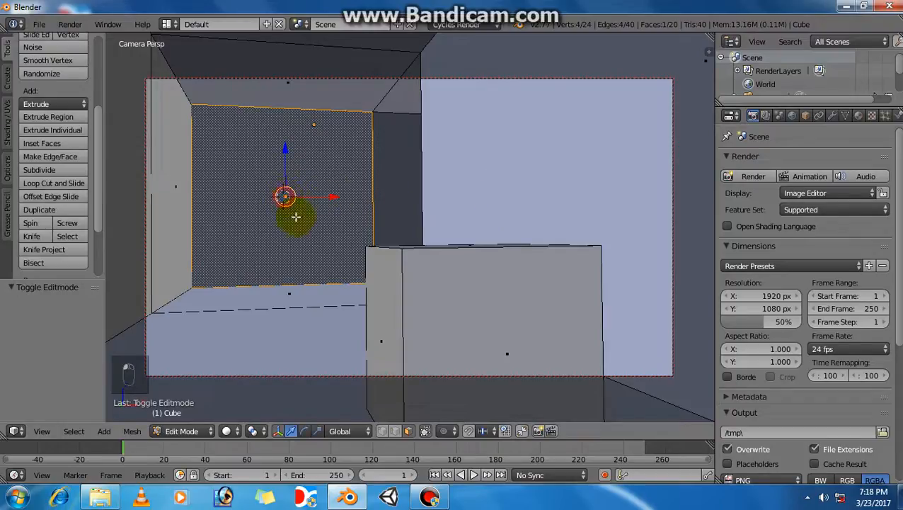
{"action": "left_click", "coordinate": [593, 154]}
{"action": "key", "text": "shift+s"}
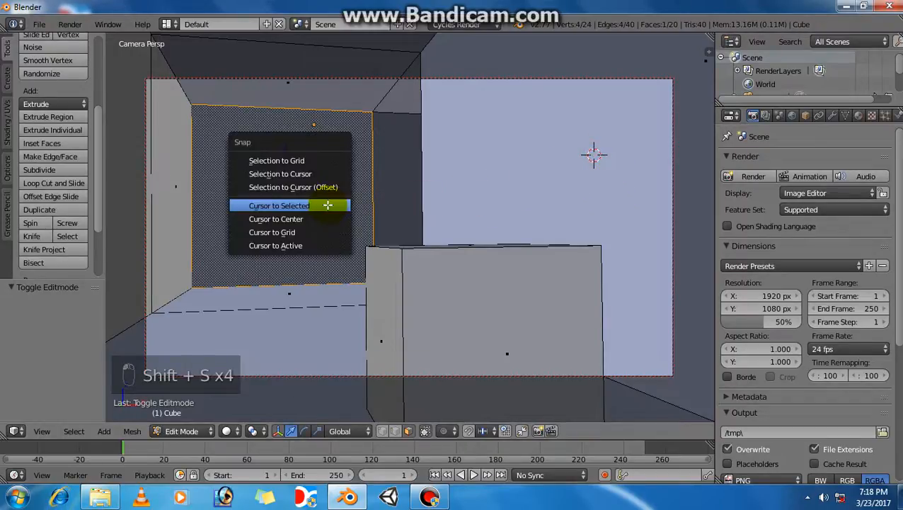
{"action": "left_click", "coordinate": [310, 206]}
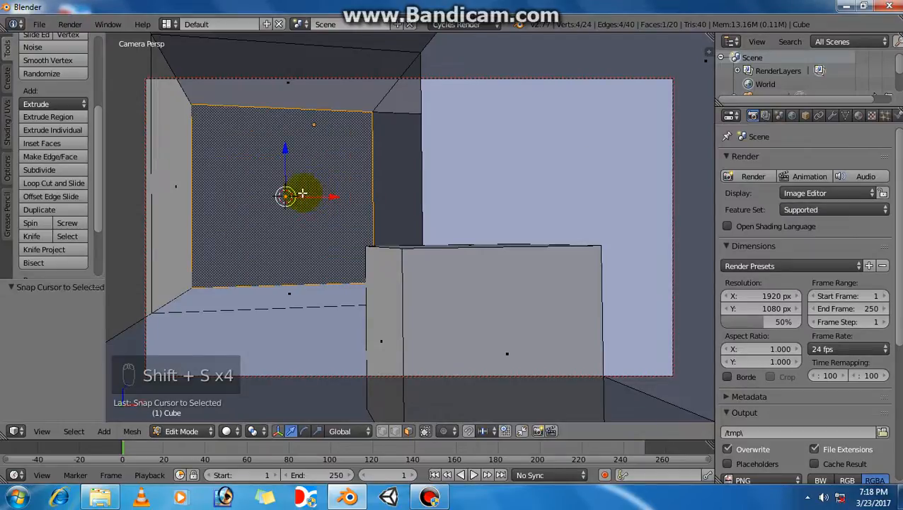
Return to Object Mode and add a Point lamp at the 3D cursor on the far wall
{"action": "key", "text": "shift+a"}
{"action": "key", "text": "Escape"}
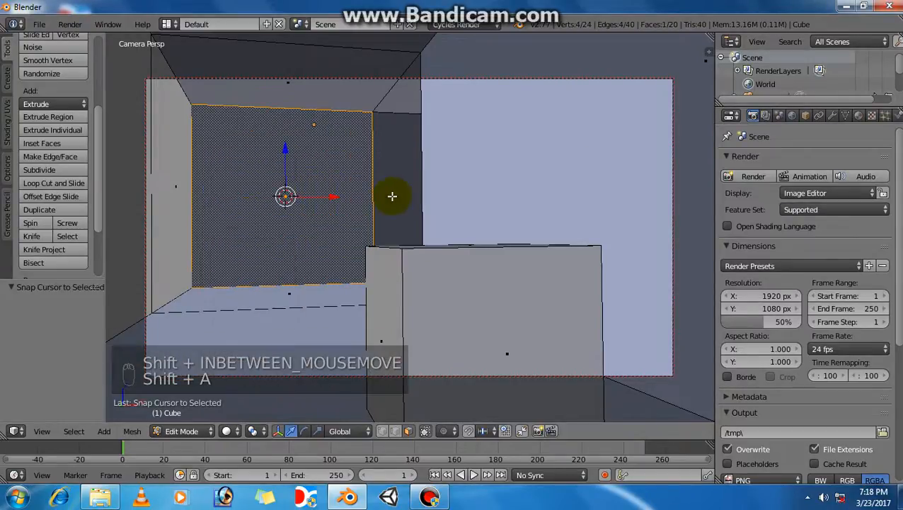
{"action": "left_click", "coordinate": [187, 431]}
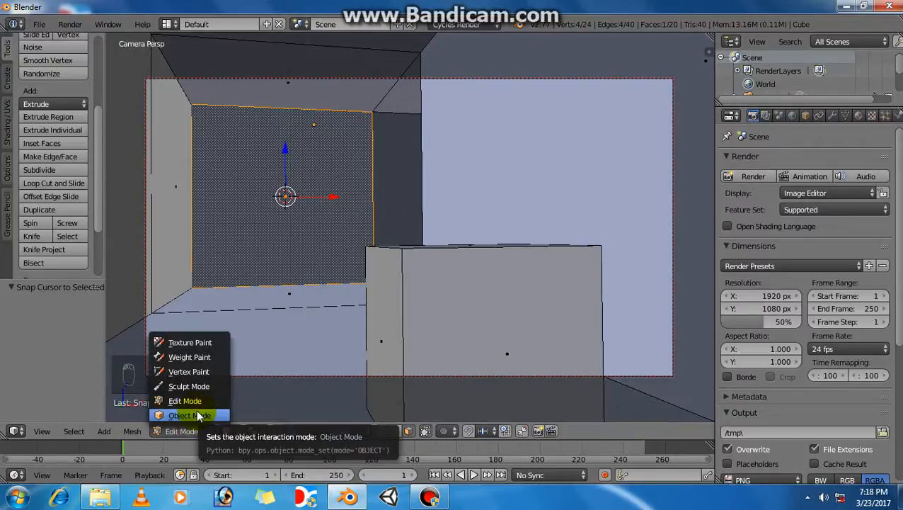
{"action": "left_click", "coordinate": [191, 415]}
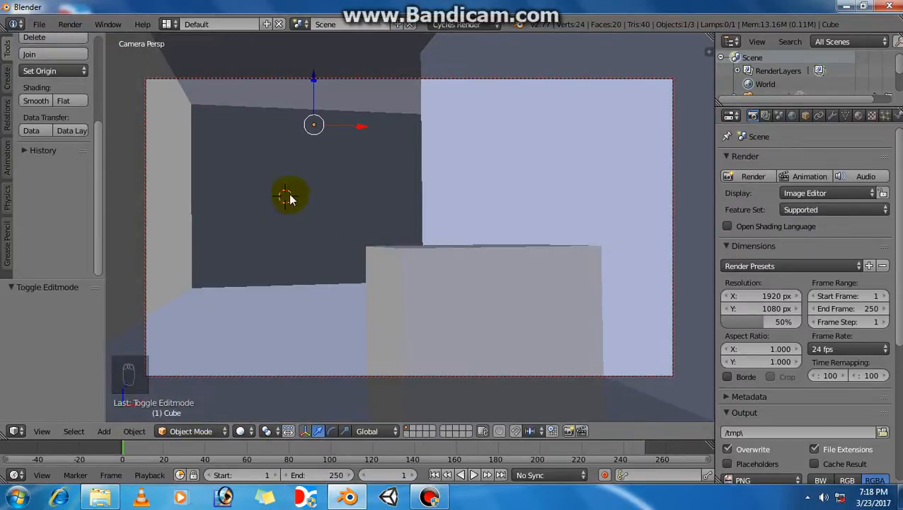
{"action": "key", "text": "shift+a"}
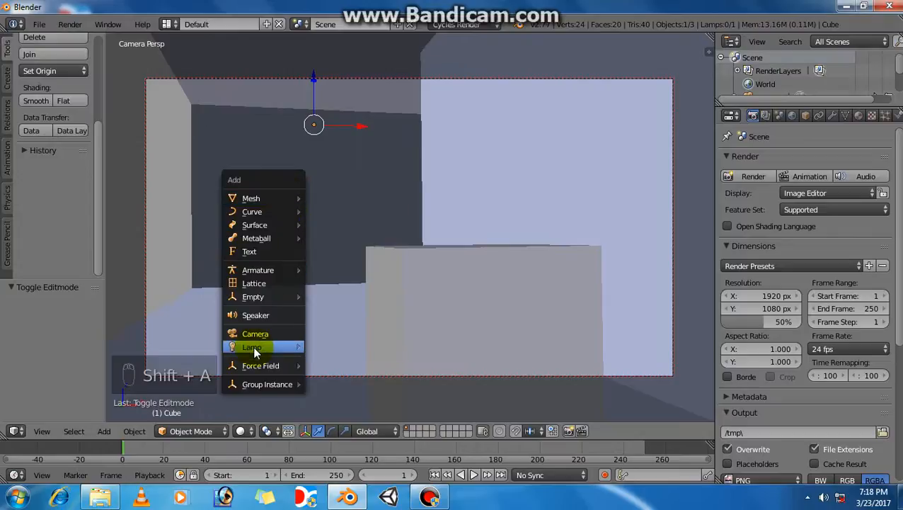
{"action": "left_click", "coordinate": [322, 347]}
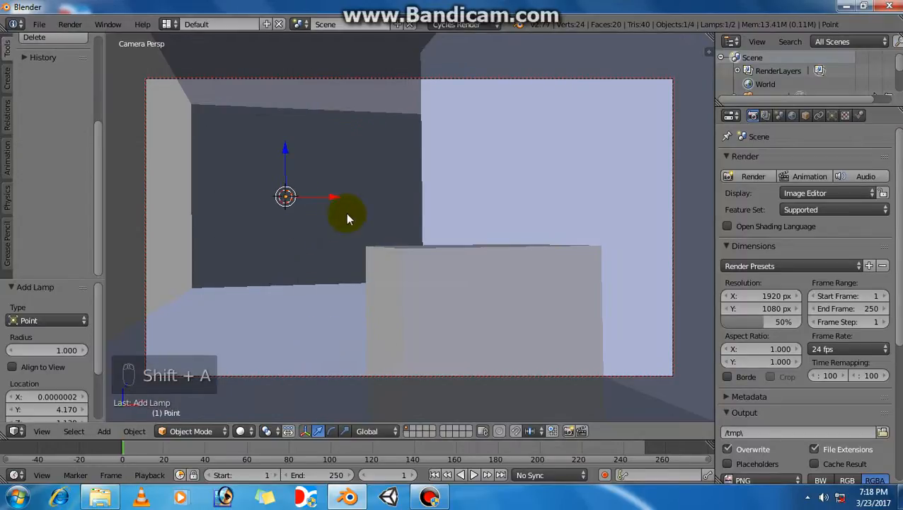
Switch the viewport to Rendered shading to preview the lamp's lighting in the corridor
{"action": "left_click", "coordinate": [246, 432]}
{"action": "left_click", "coordinate": [261, 342]}
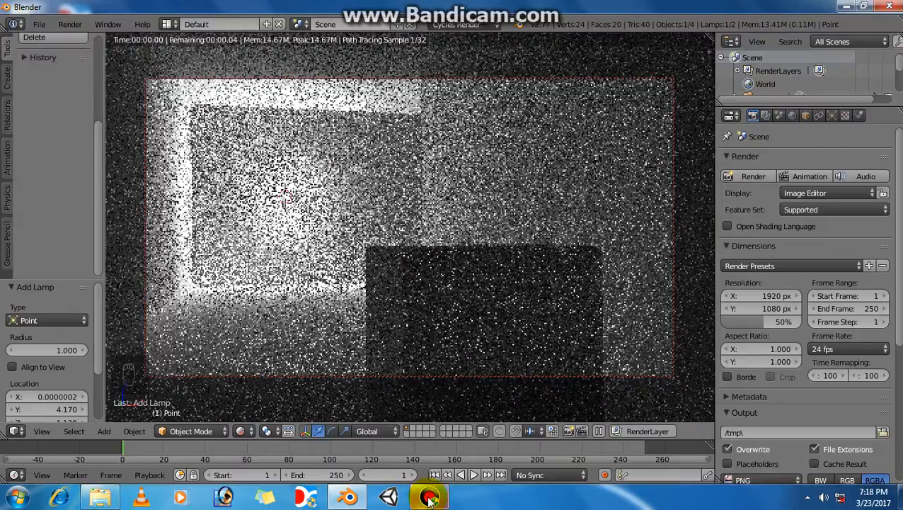
{"action": "left_click", "coordinate": [430, 498]}
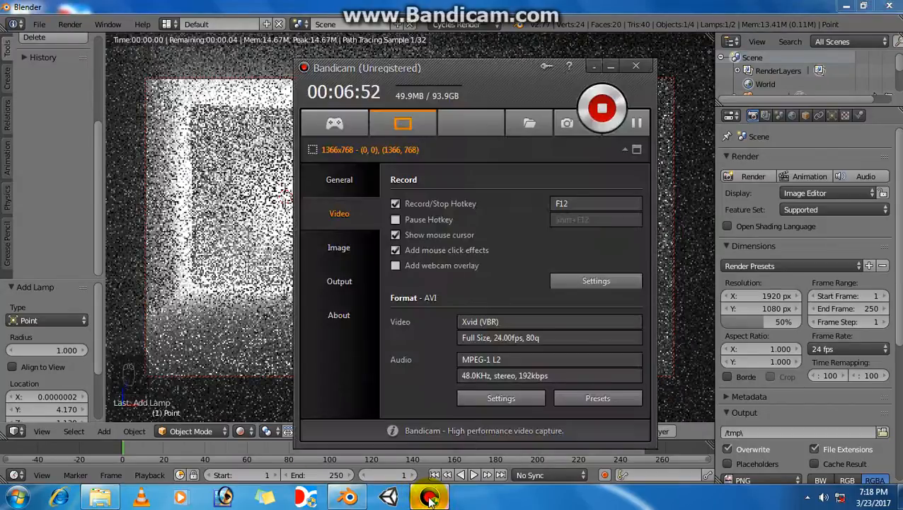
{"action": "left_click", "coordinate": [430, 498]}
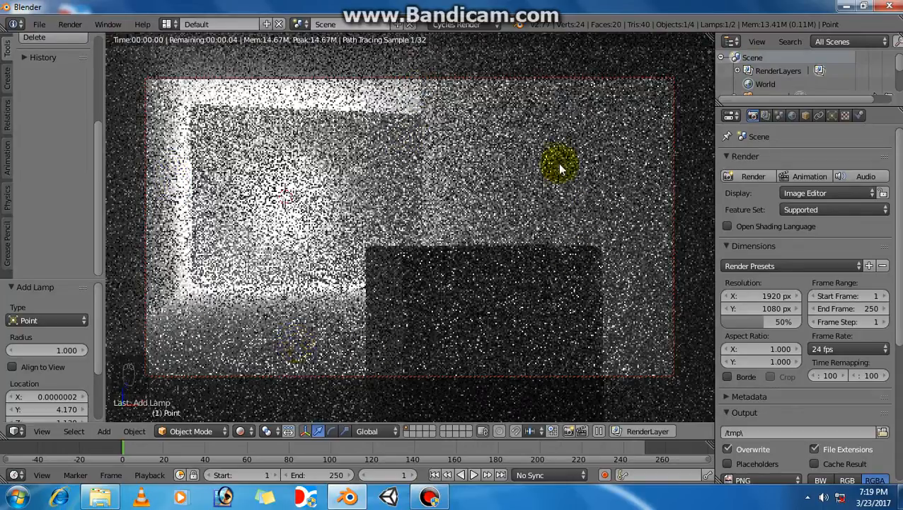
Set the Cycles sampling to 10 preview samples and 10 render samples
{"action": "scroll", "coordinate": [788, 285], "scroll_direction": "down", "scroll_amount": 6}
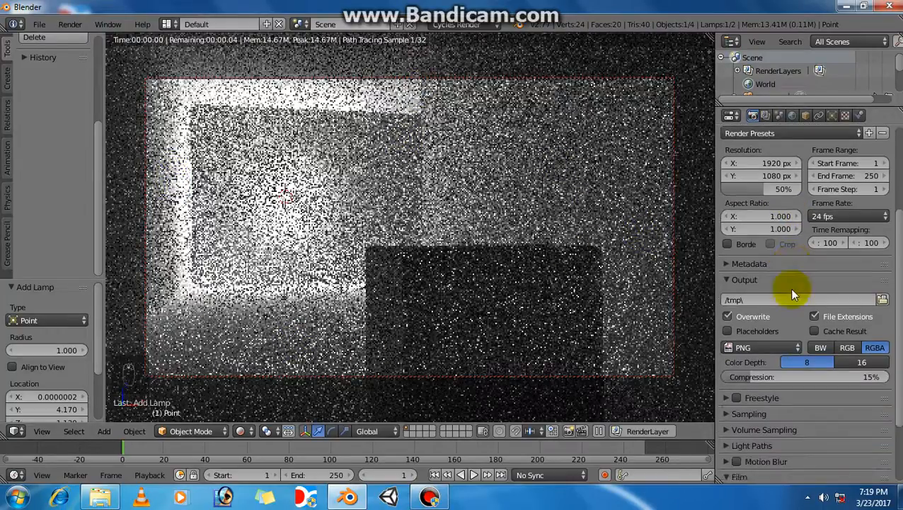
{"action": "left_click", "coordinate": [736, 424]}
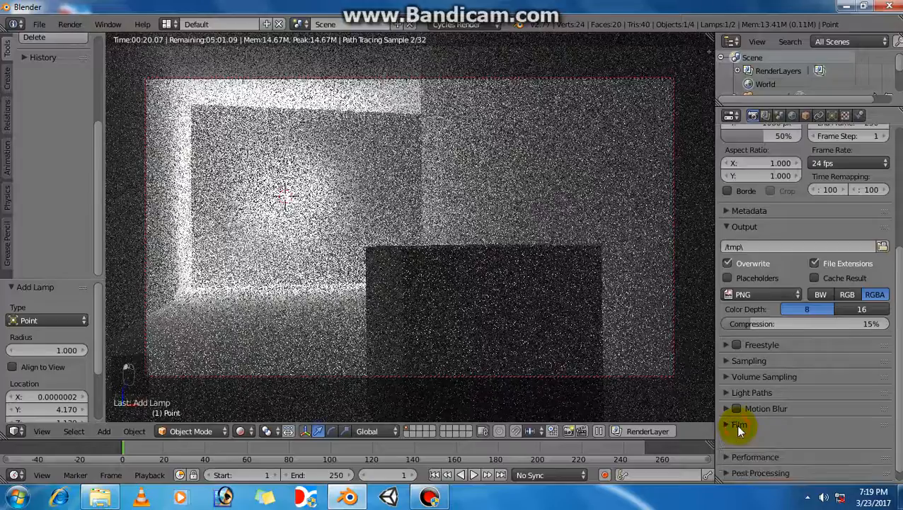
{"action": "left_click", "coordinate": [736, 361]}
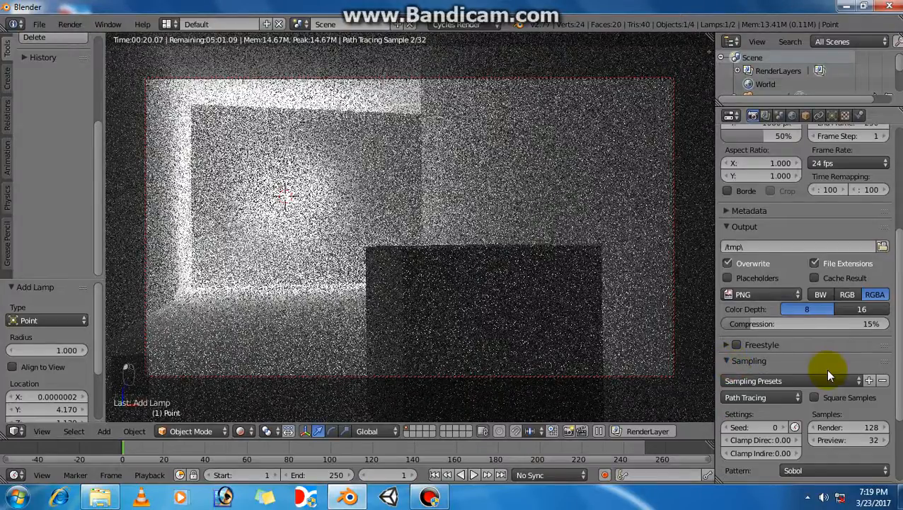
{"action": "scroll", "coordinate": [830, 375], "scroll_direction": "down", "scroll_amount": 1}
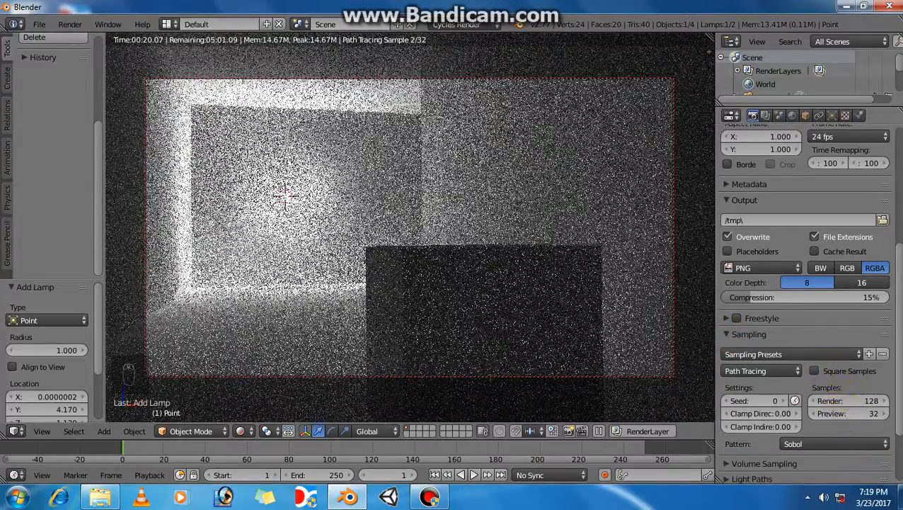
{"action": "left_click", "coordinate": [847, 413]}
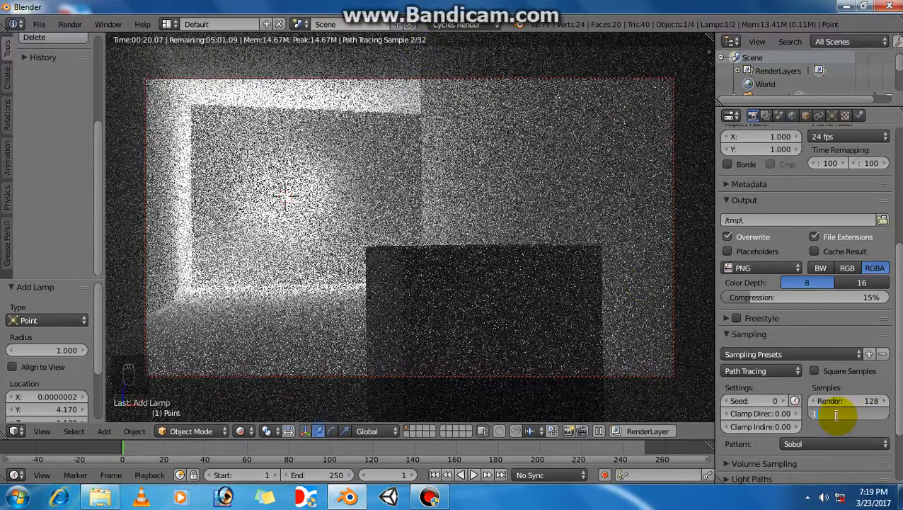
{"action": "key", "text": "Return"}
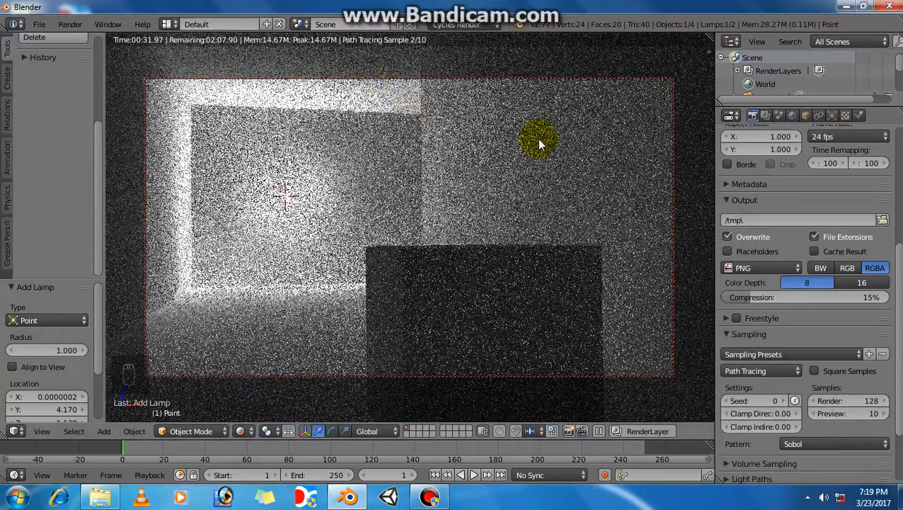
{"action": "left_click", "coordinate": [848, 401]}
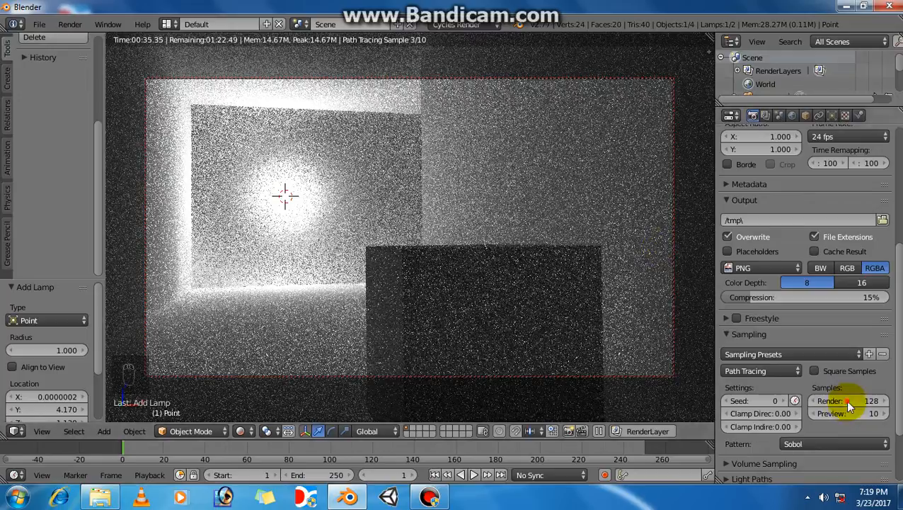
{"action": "type", "text": "1"}
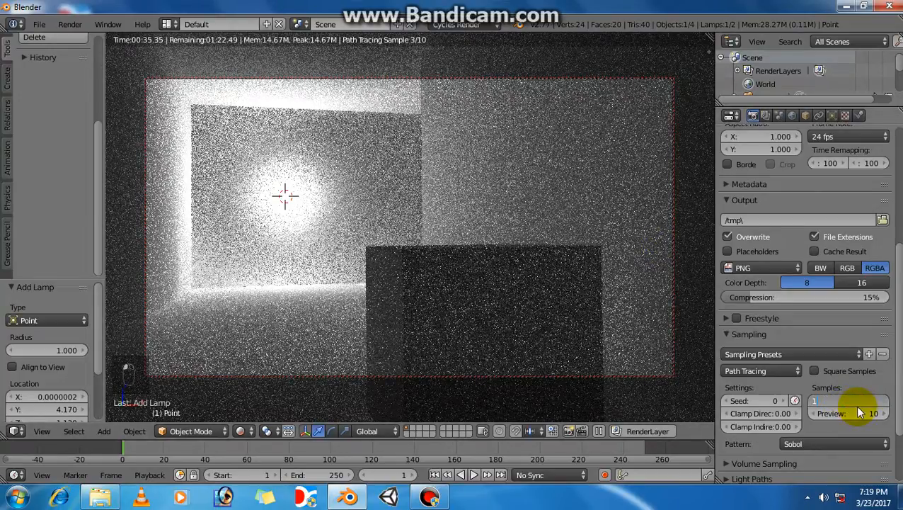
{"action": "type", "text": "0"}
{"action": "key", "text": "Return"}
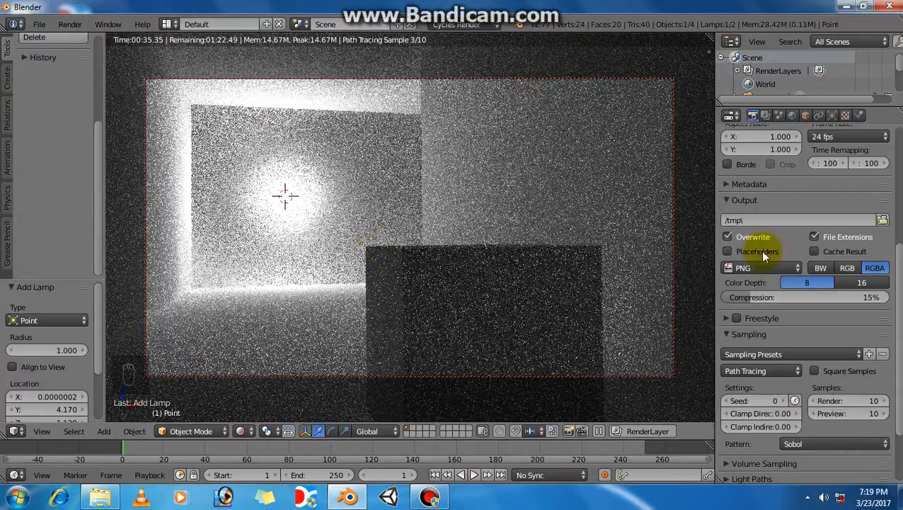
Set the Point lamp's emission strength to 50
{"action": "left_click", "coordinate": [833, 115]}
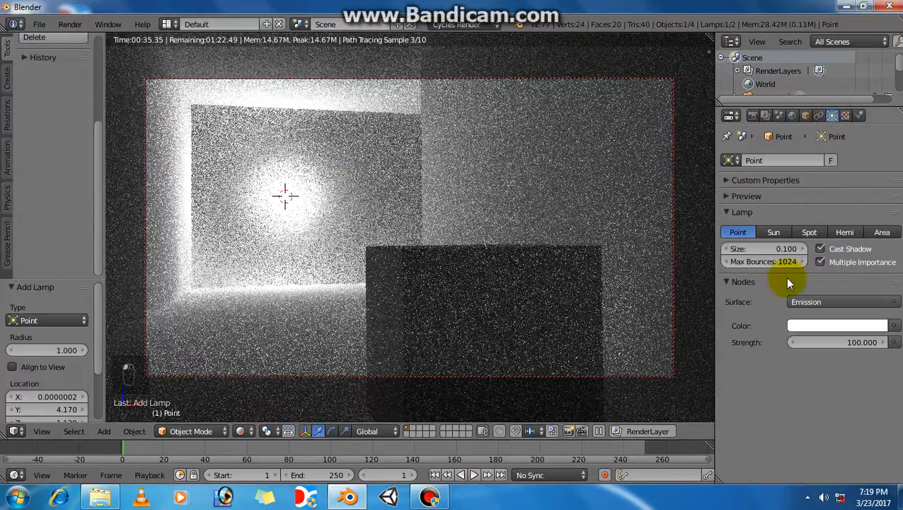
{"action": "left_click", "coordinate": [844, 344]}
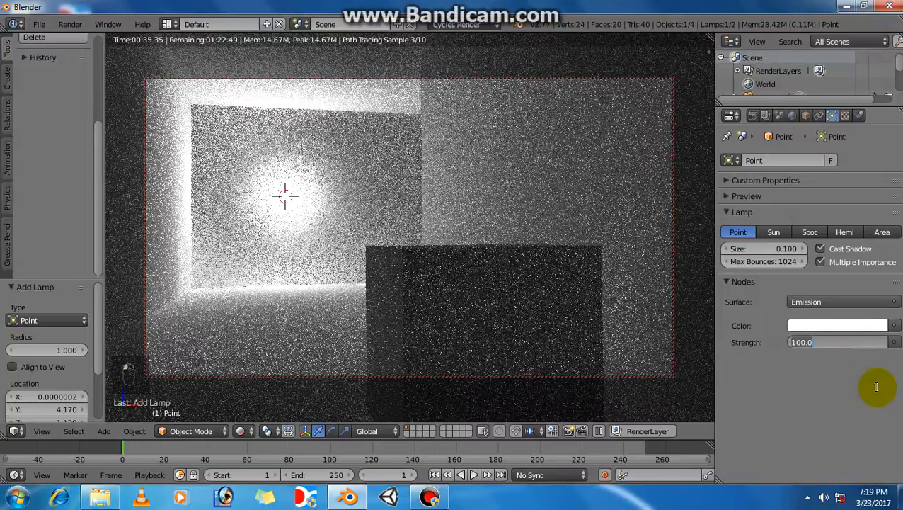
{"action": "type", "text": "50"}
{"action": "key", "text": "Return"}
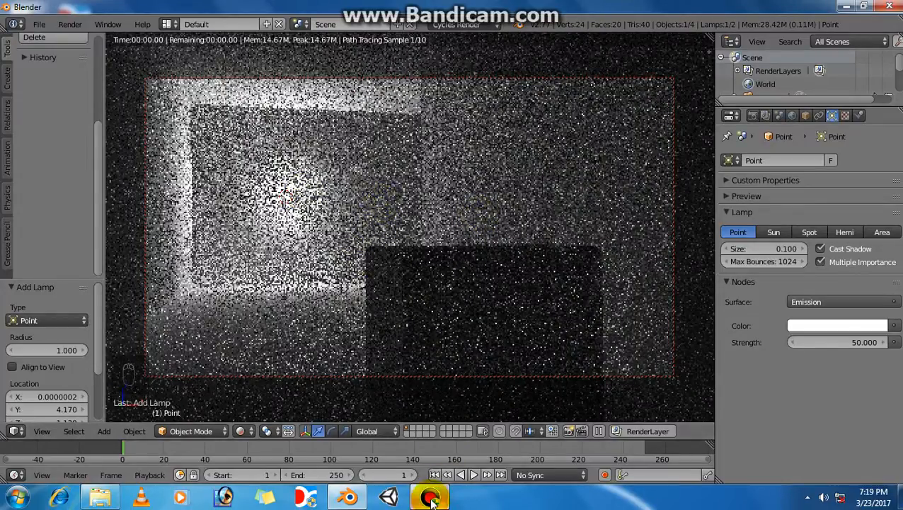
{"action": "left_click", "coordinate": [430, 497]}
{"action": "left_click", "coordinate": [429, 498]}
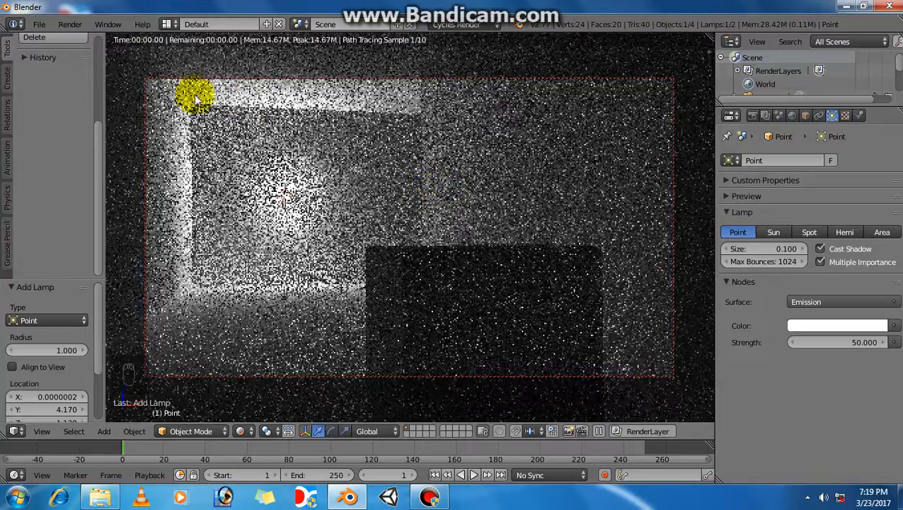
Return to the render settings and render the still image from the interior camera
{"action": "scroll", "coordinate": [38, 191], "scroll_direction": "up", "scroll_amount": 4}
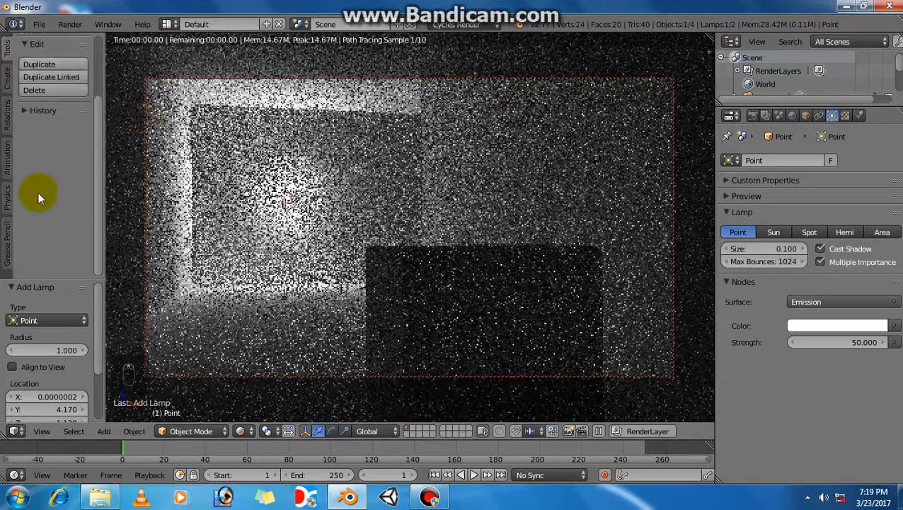
{"action": "scroll", "coordinate": [39, 200], "scroll_direction": "up", "scroll_amount": 3}
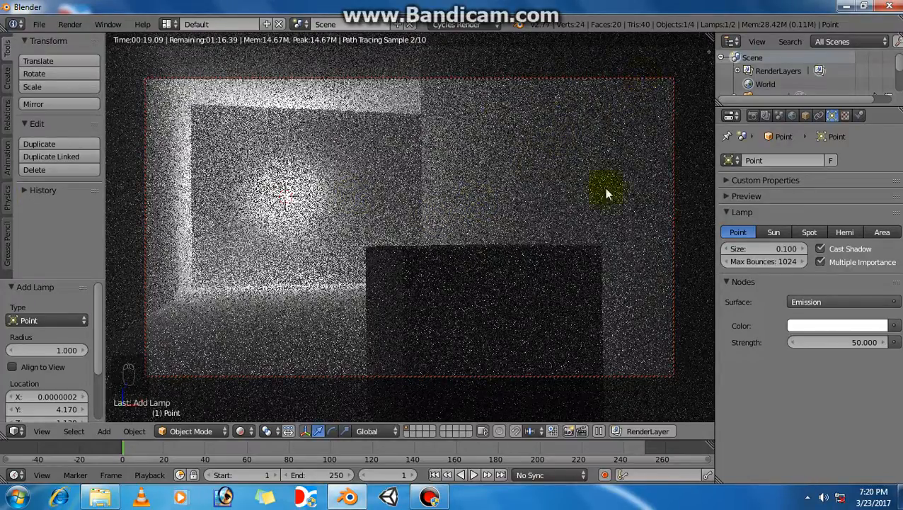
{"action": "left_click", "coordinate": [753, 117]}
{"action": "scroll", "coordinate": [769, 244], "scroll_direction": "up", "scroll_amount": 5}
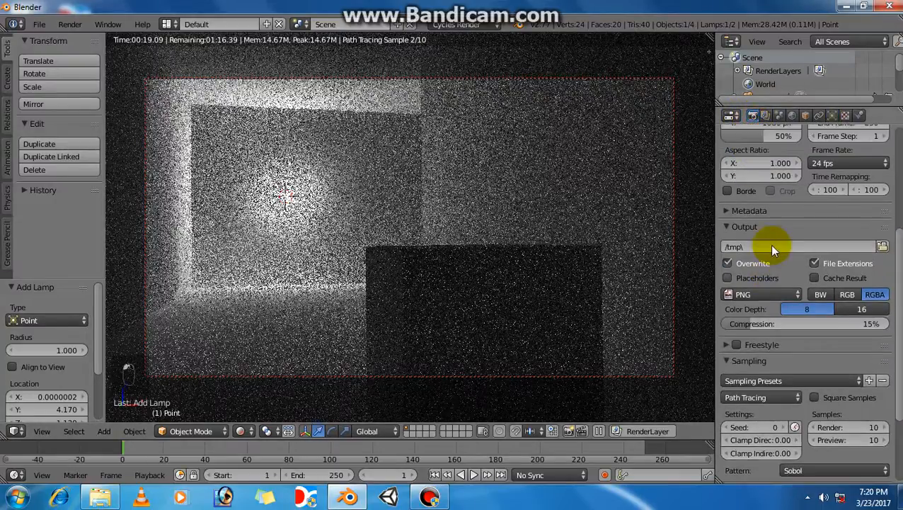
{"action": "scroll", "coordinate": [770, 244], "scroll_direction": "up", "scroll_amount": 5}
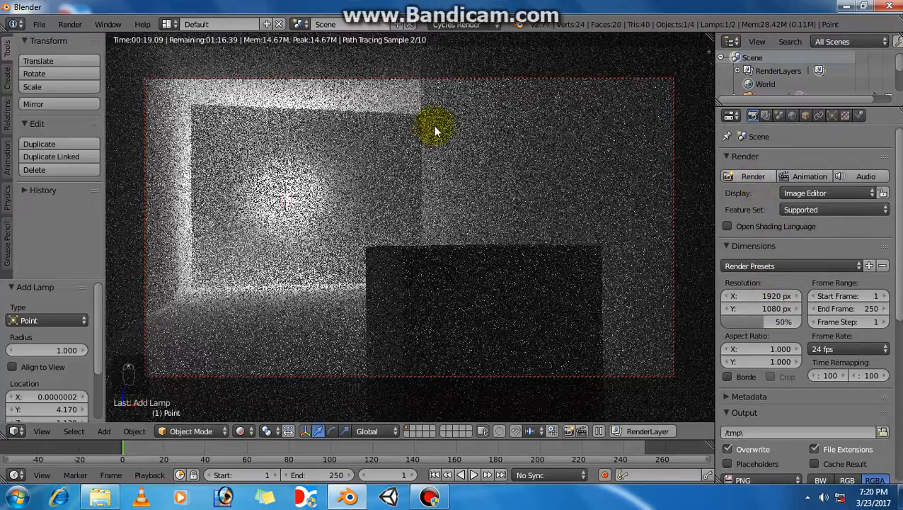
{"action": "left_click", "coordinate": [226, 378]}
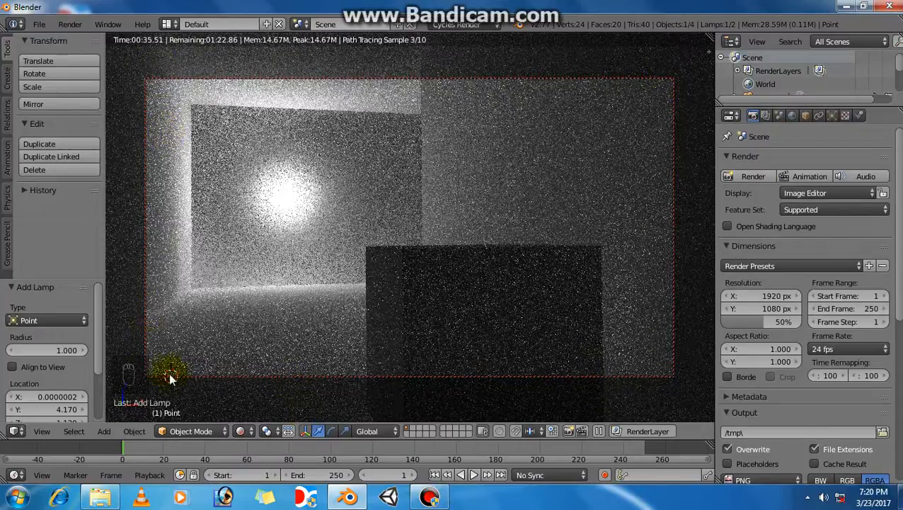
{"action": "left_click", "coordinate": [754, 177]}
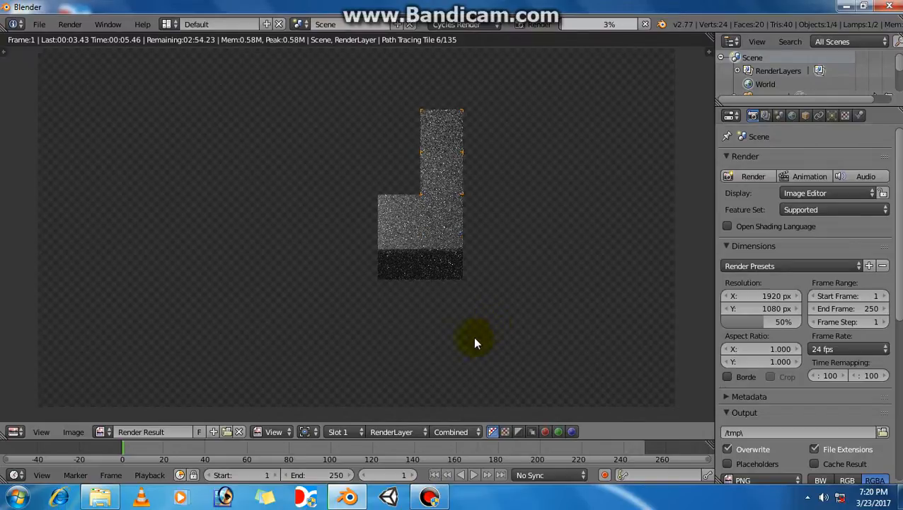
{"action": "left_click", "coordinate": [429, 498]}
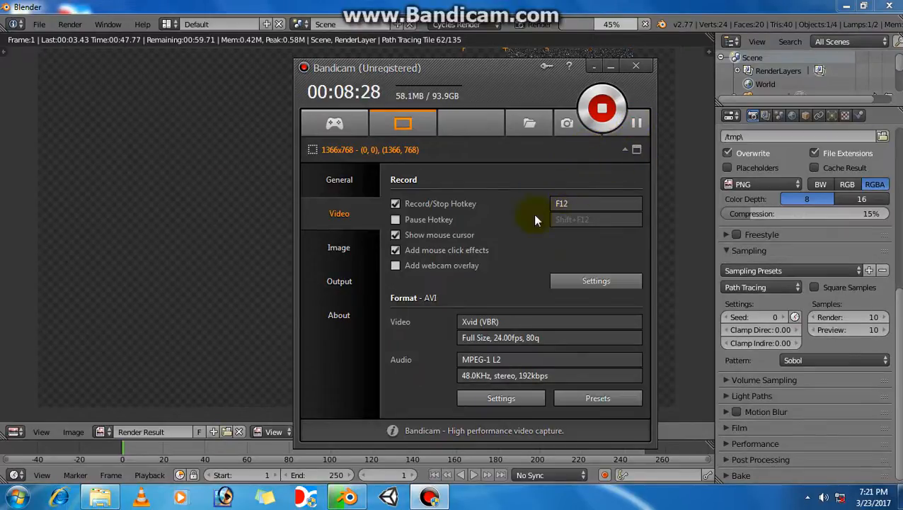
{"action": "left_click", "coordinate": [637, 123]}
{"action": "left_click", "coordinate": [636, 123]}
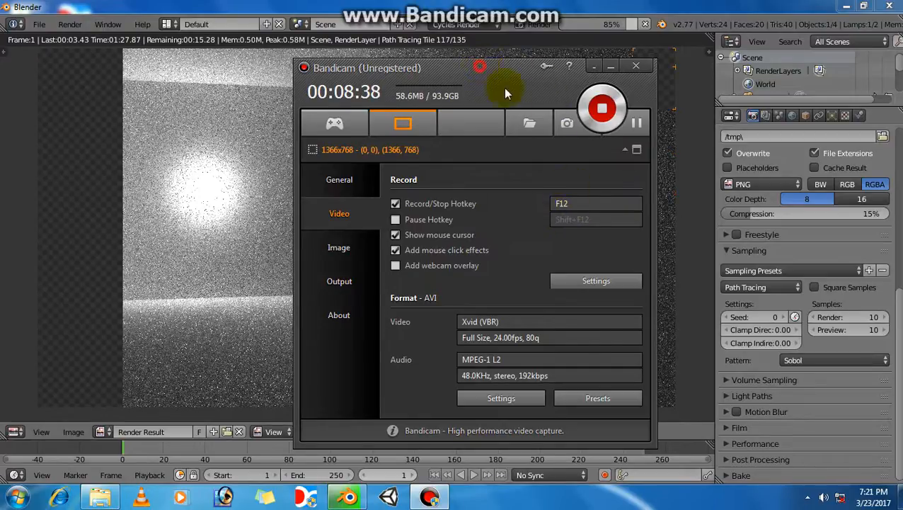
{"action": "left_click_drag", "start_coordinate": [479, 66], "coordinate": [568, 72]}
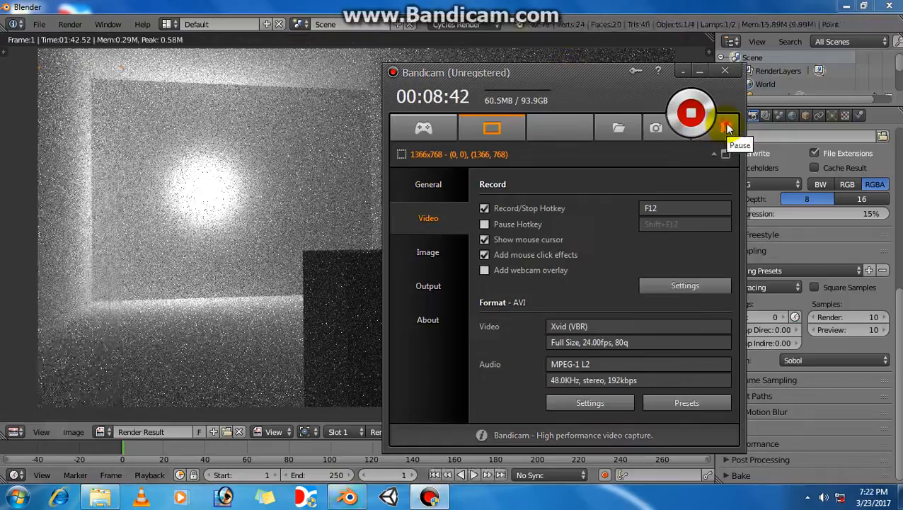
{"action": "left_click", "coordinate": [698, 73]}
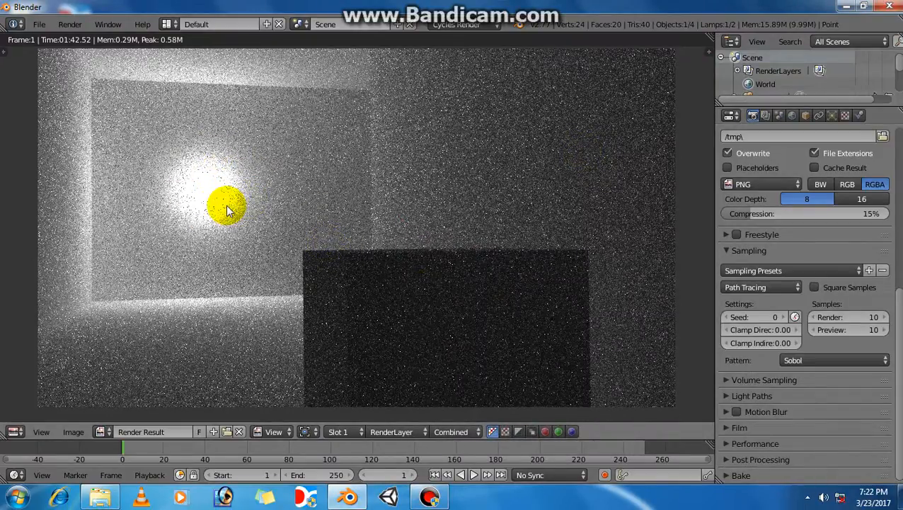
Close the render result and return the camera view to Solid shading
{"action": "key", "text": "Escape"}
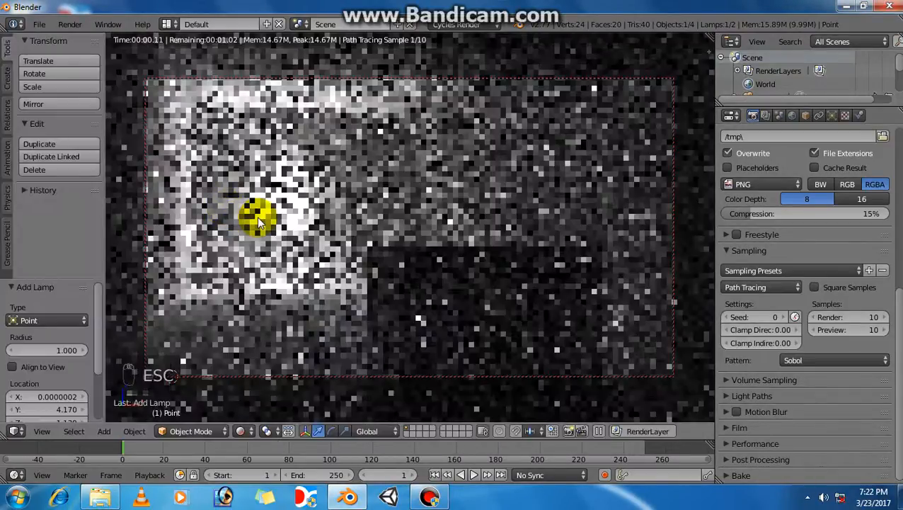
{"action": "key", "text": "z"}
{"action": "key", "text": "z"}
{"action": "key", "text": "z"}
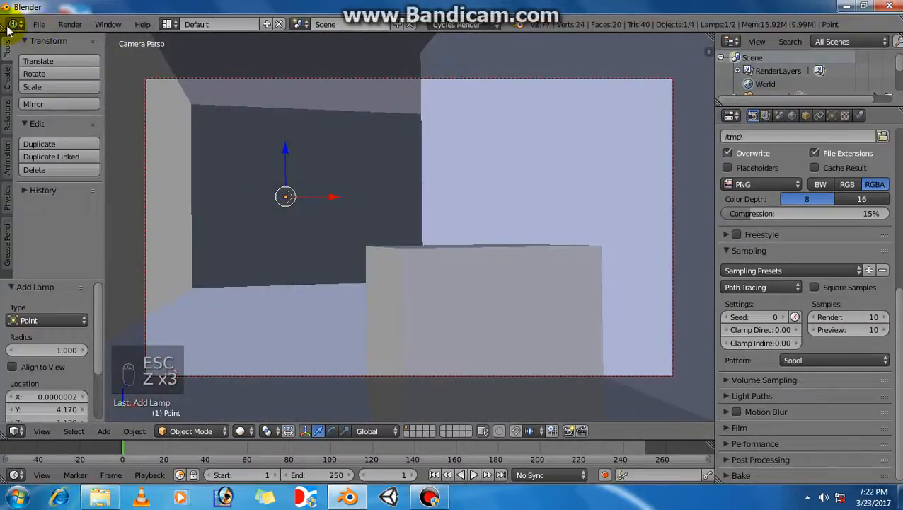
Open the building file stairsA18.blend from the D:\praveen folder, browsing the files as thumbnails
{"action": "left_click", "coordinate": [39, 24]}
{"action": "left_click", "coordinate": [47, 48]}
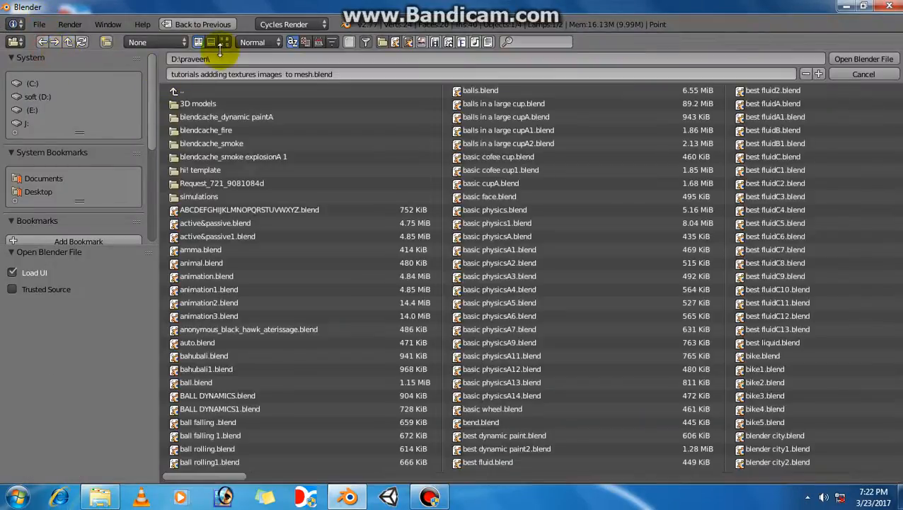
{"action": "left_click", "coordinate": [225, 42]}
{"action": "left_click", "coordinate": [430, 496]}
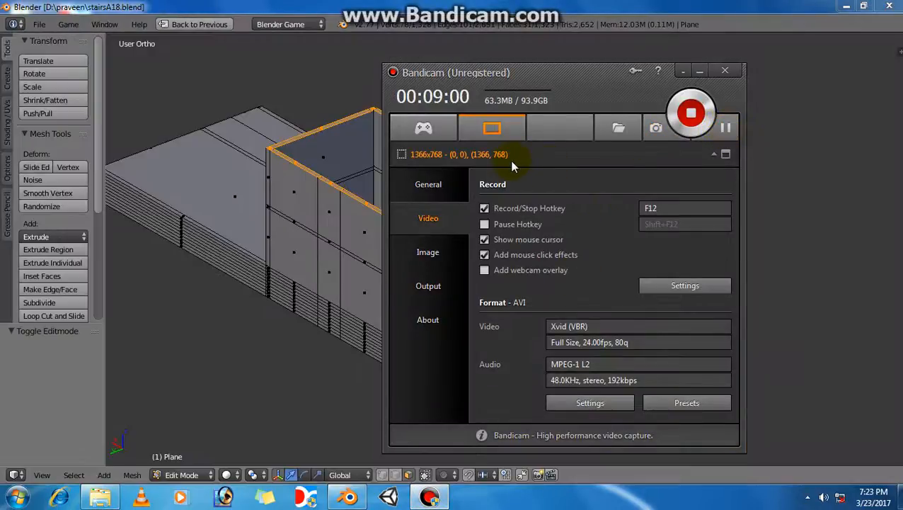
{"action": "left_click", "coordinate": [694, 74]}
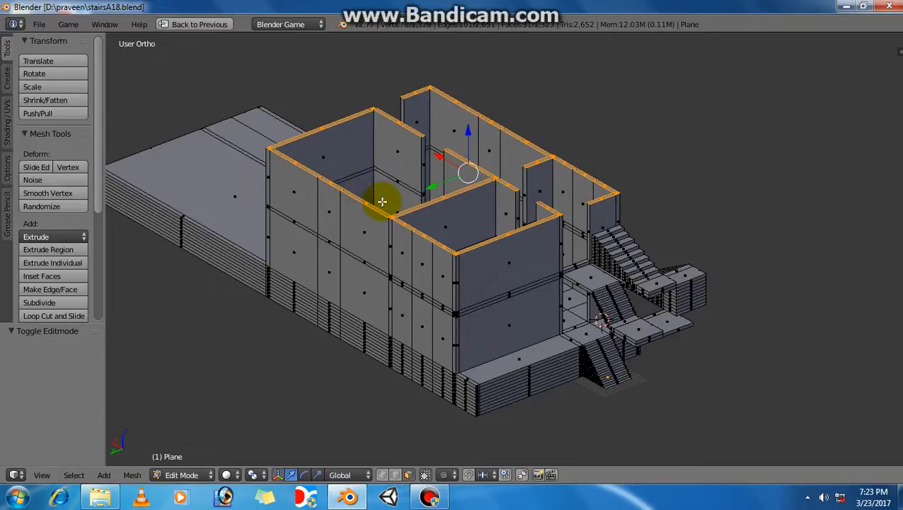
Restore the full multi-editor layout around the maximized 3D view of the building
{"action": "key", "text": "ctrl+Up"}
{"action": "middle_click_drag", "start_coordinate": [348, 230], "coordinate": [464, 279], "text": "shift"}
{"action": "scroll", "coordinate": [424, 250], "scroll_direction": "up", "scroll_amount": 1}
{"action": "scroll", "coordinate": [488, 274], "scroll_direction": "up", "scroll_amount": 3}
{"action": "scroll", "coordinate": [488, 274], "scroll_direction": "down", "scroll_amount": 4}
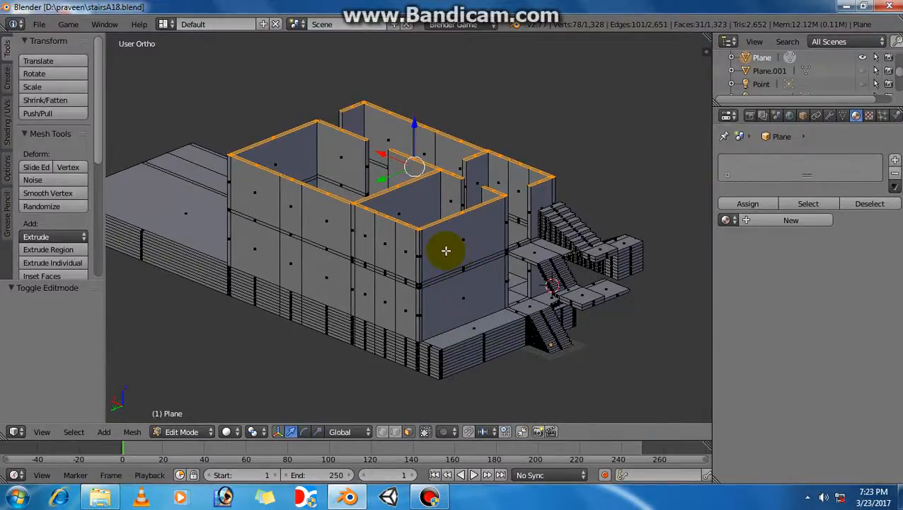
Use walk navigation to move the viewpoint past the stairs and through the doorway into an interior room of the building
{"action": "key", "text": "shift+f"}
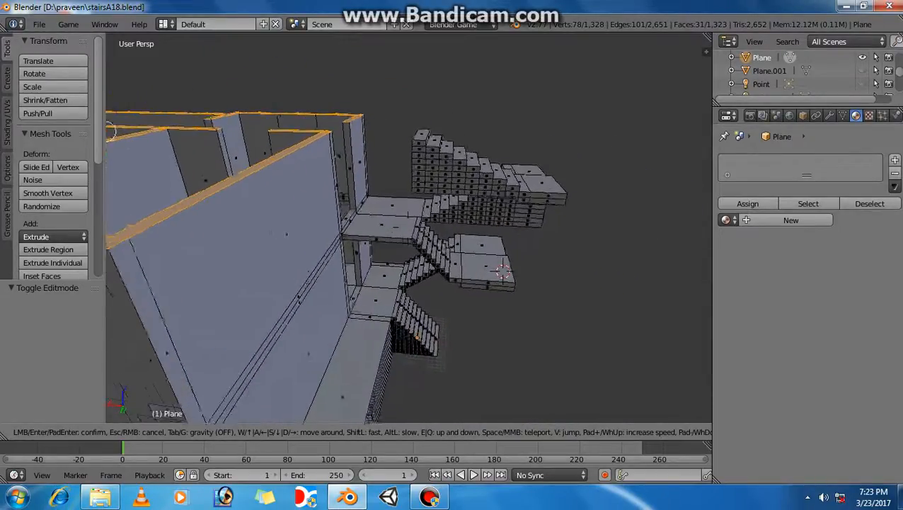
{"action": "key", "text": "w"}
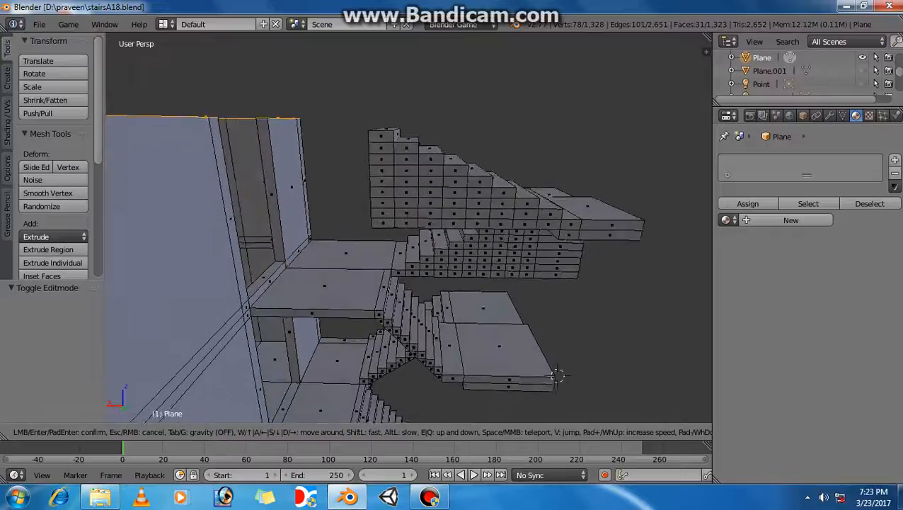
{"action": "key", "text": "w"}
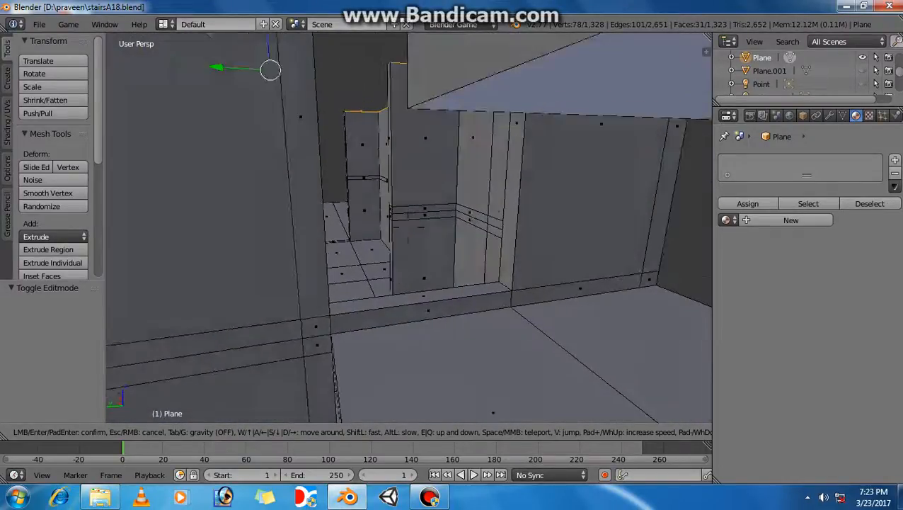
{"action": "key", "text": "w"}
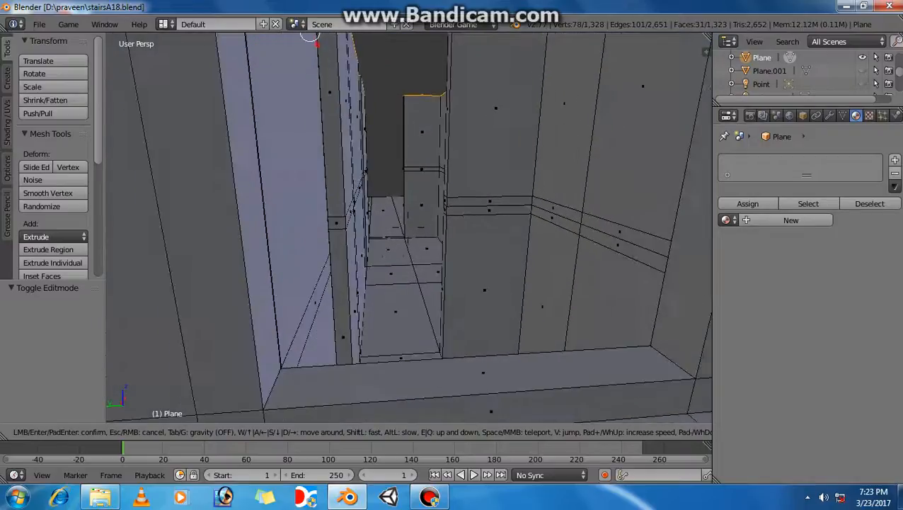
{"action": "key", "text": "w"}
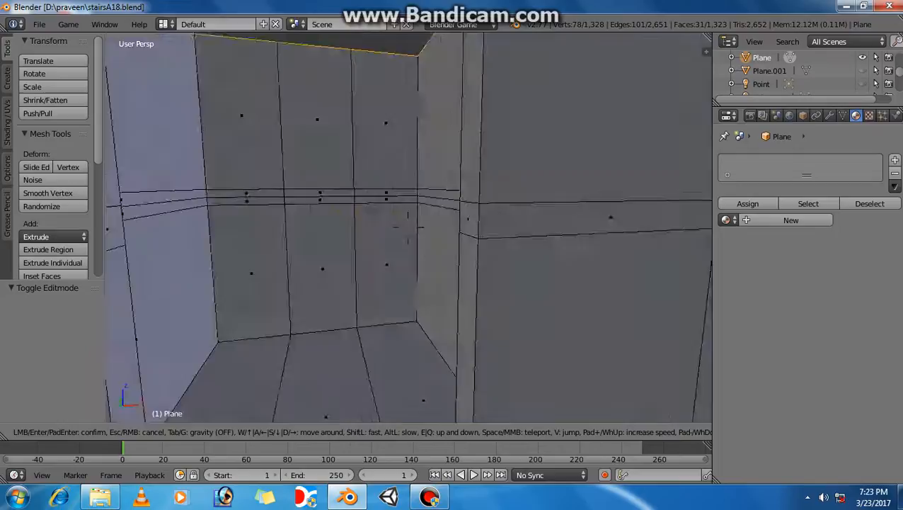
{"action": "left_click", "coordinate": [454, 364]}
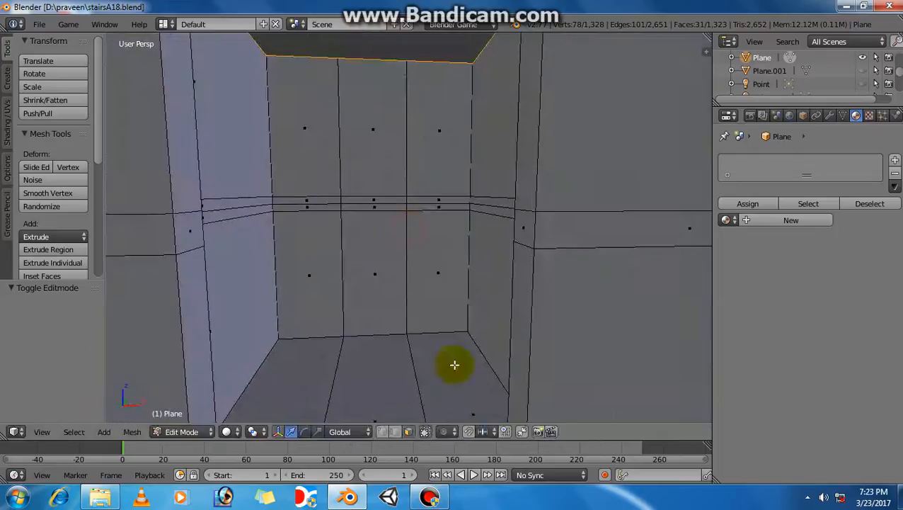
Switch the building from Edit Mode to Object Mode and set the render engine to Cycles Render
{"action": "left_click", "coordinate": [429, 498]}
{"action": "left_click", "coordinate": [429, 498]}
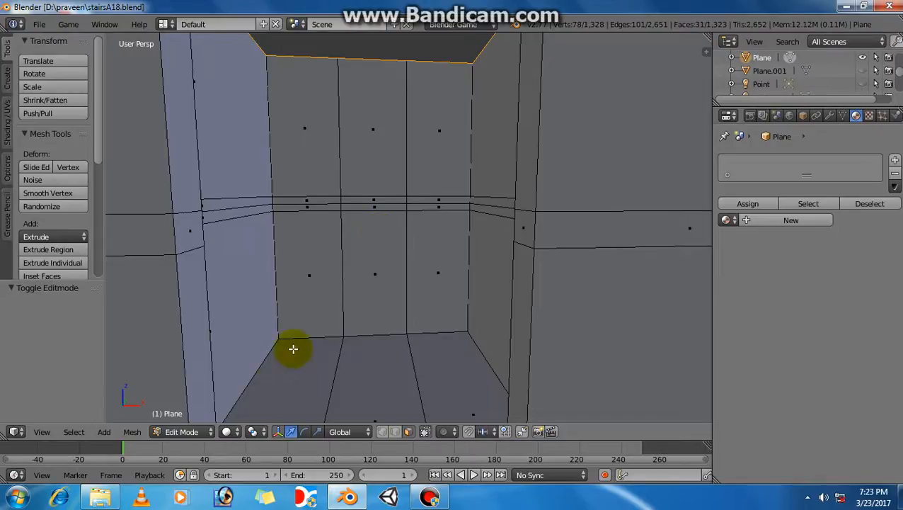
{"action": "left_click", "coordinate": [201, 432]}
{"action": "left_click", "coordinate": [190, 416]}
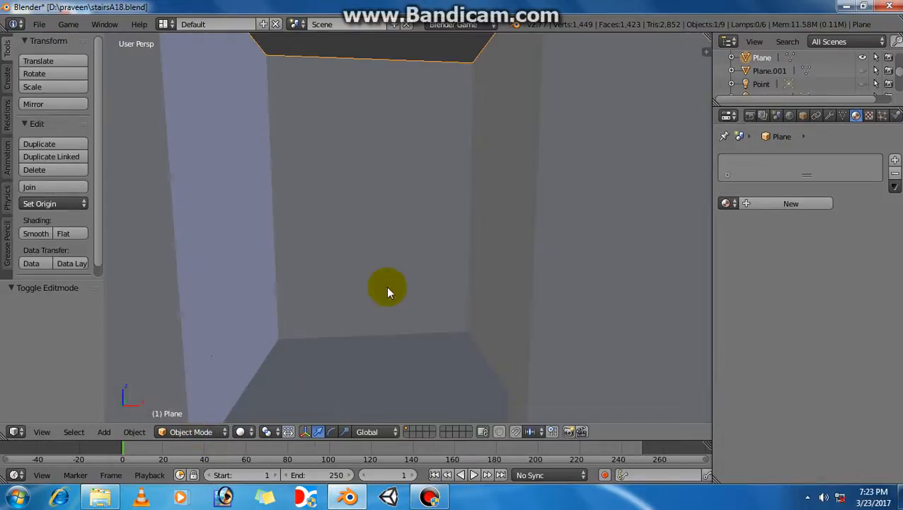
{"action": "left_click", "coordinate": [241, 431]}
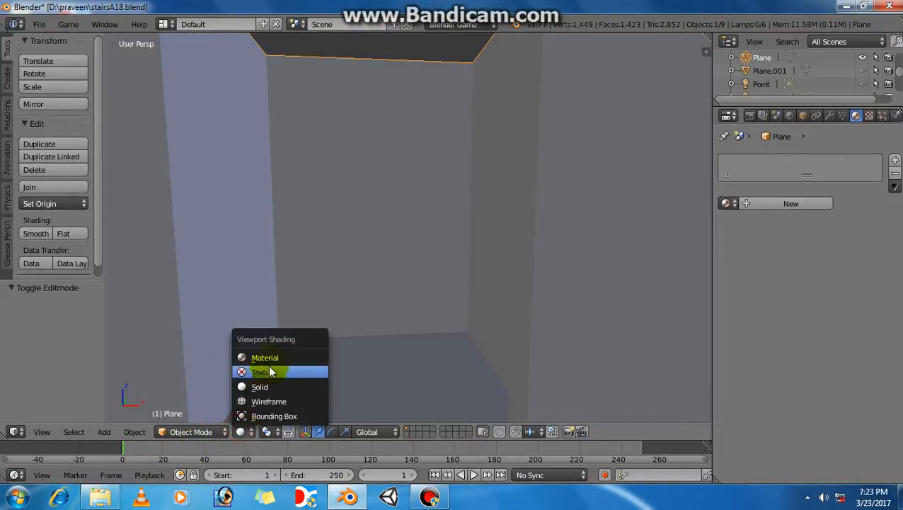
{"action": "left_click", "coordinate": [272, 358]}
{"action": "left_click", "coordinate": [470, 24]}
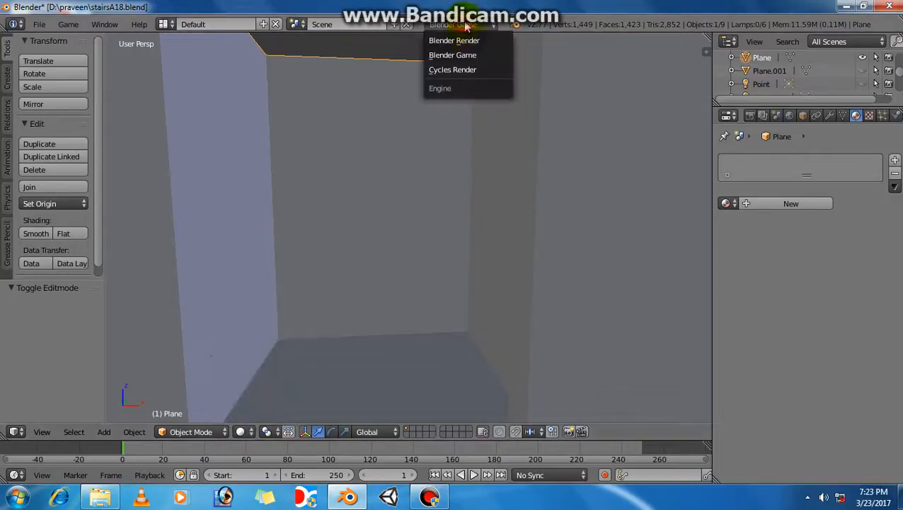
{"action": "left_click", "coordinate": [453, 70]}
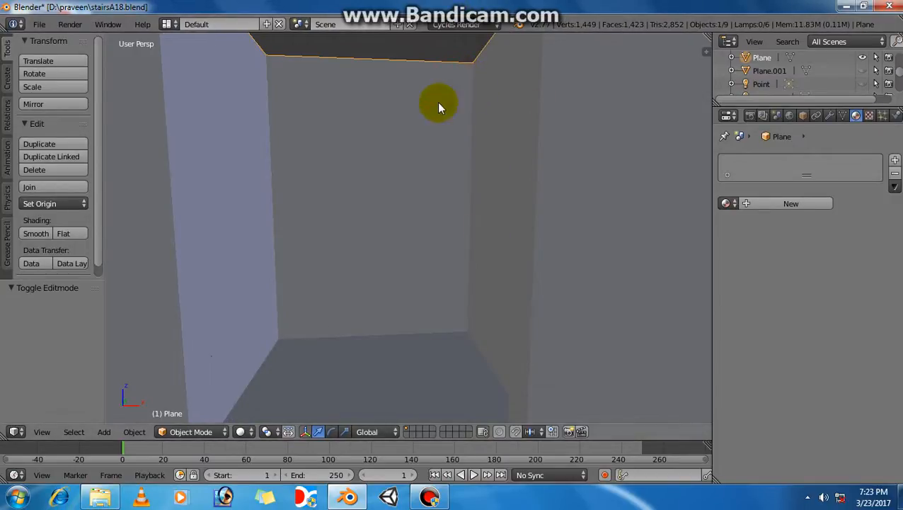
Preview the room's lighting in Rendered shading, then return the viewport to Solid shading
{"action": "left_click", "coordinate": [241, 431]}
{"action": "left_click", "coordinate": [272, 345]}
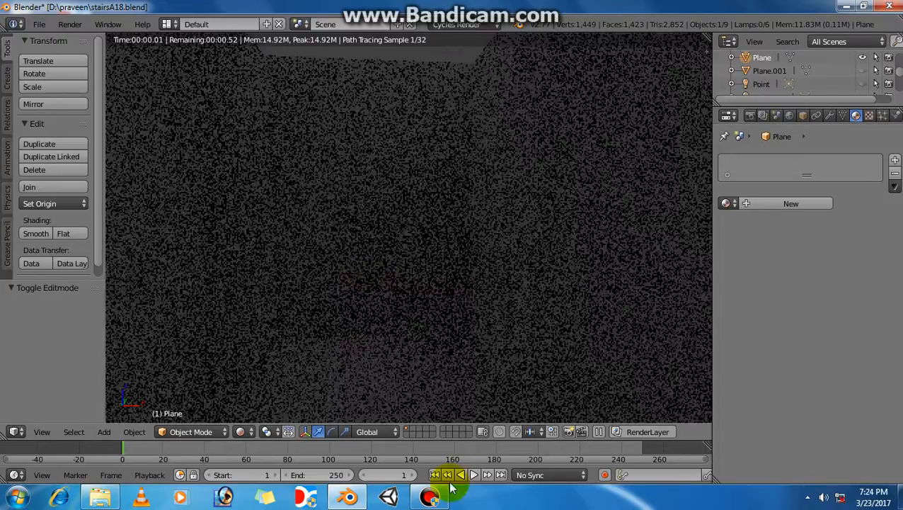
{"action": "left_click", "coordinate": [431, 497]}
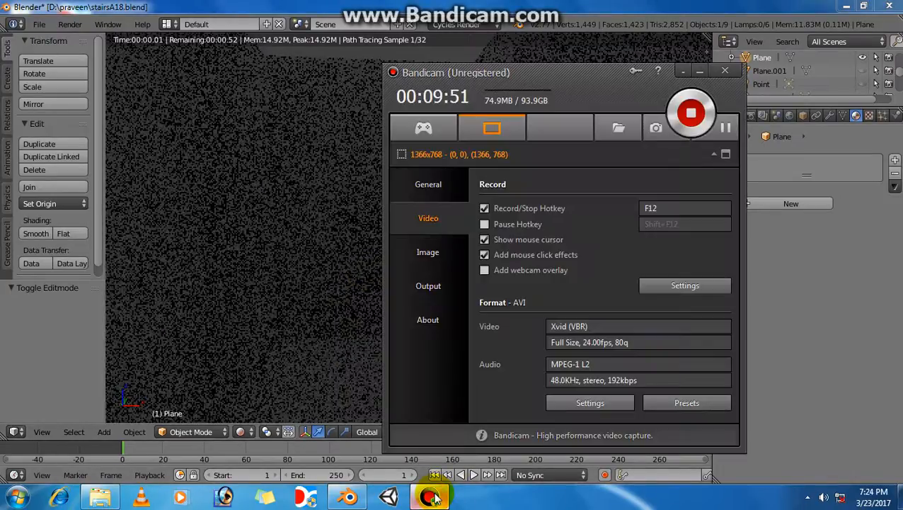
{"action": "left_click", "coordinate": [435, 499]}
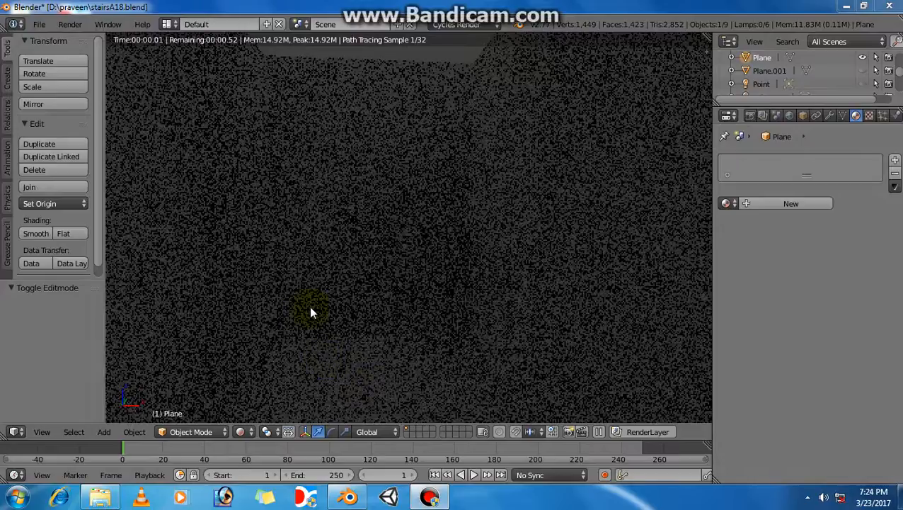
{"action": "key", "text": "shift+z"}
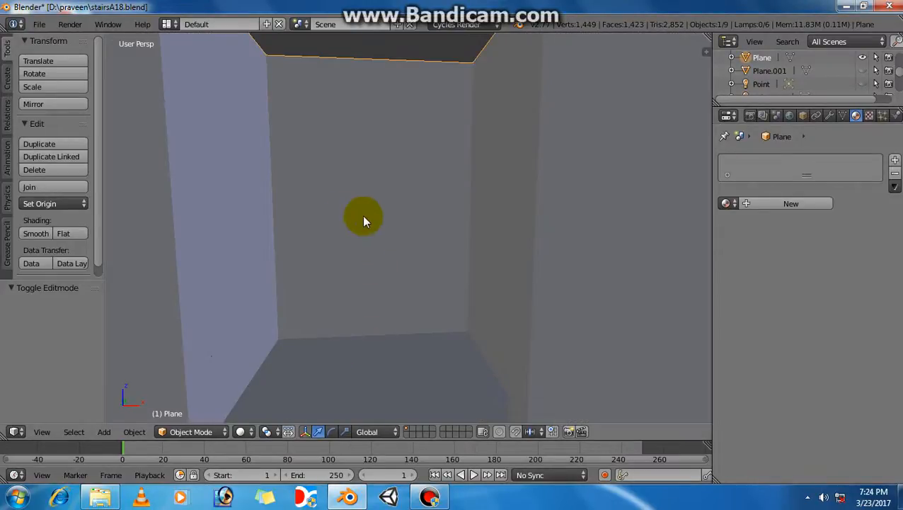
{"action": "left_click", "coordinate": [431, 497]}
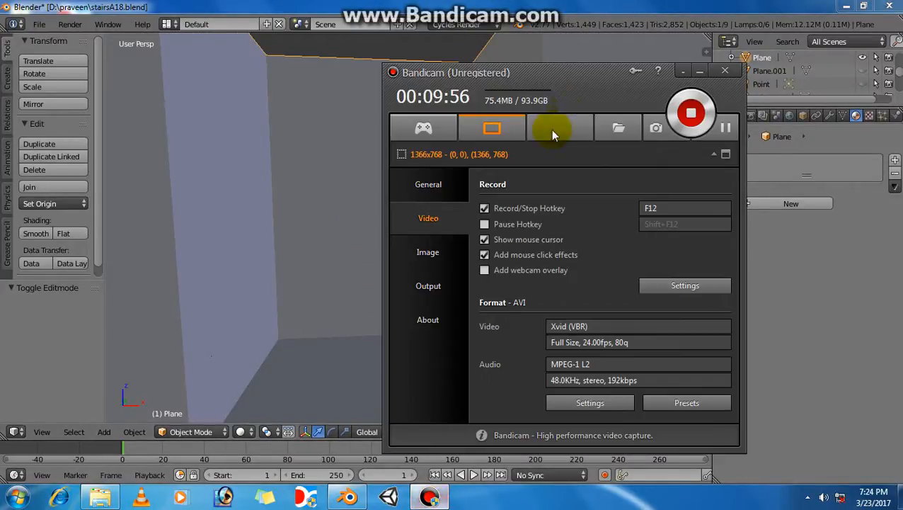
{"action": "left_click", "coordinate": [726, 128]}
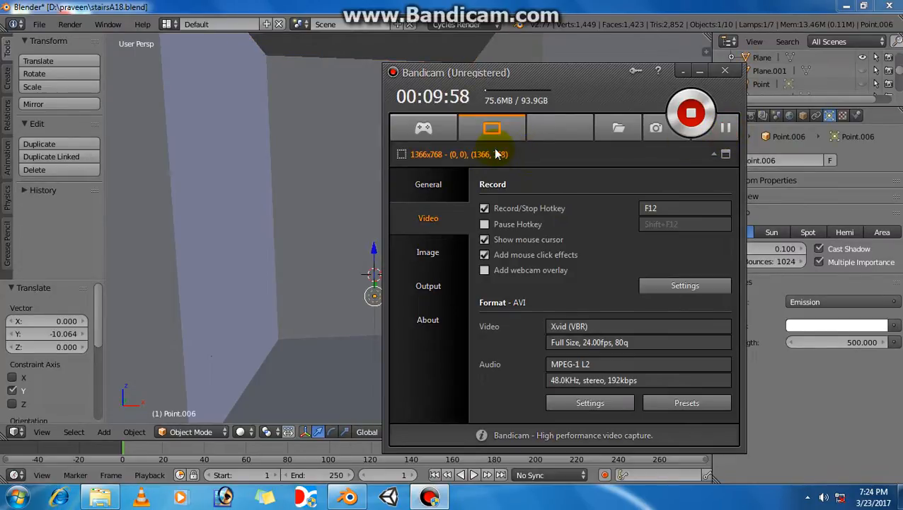